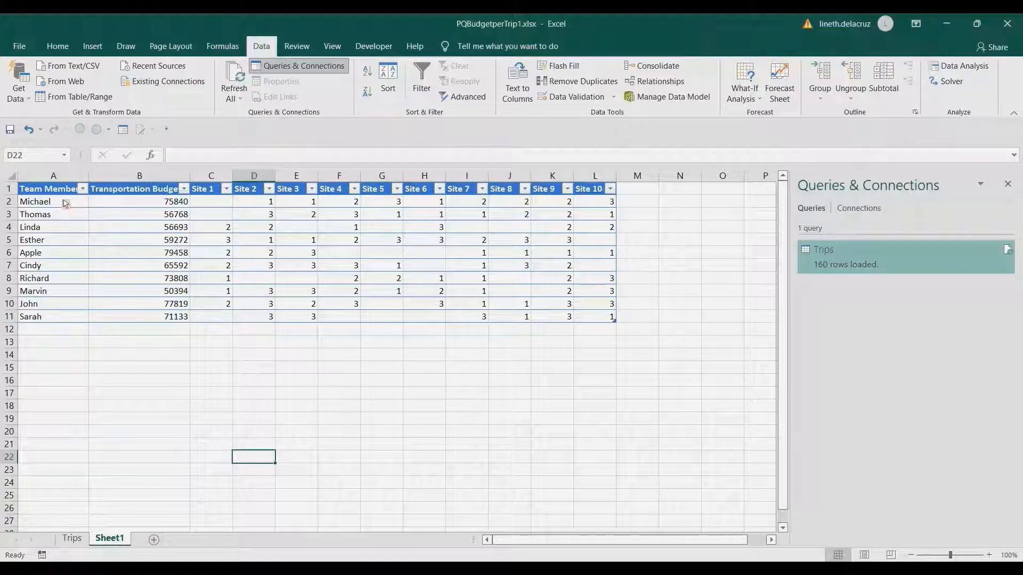
- Review the finished Trips sheet from its first row, examining the Site and Budget per Trip columns
left_click(72, 539)
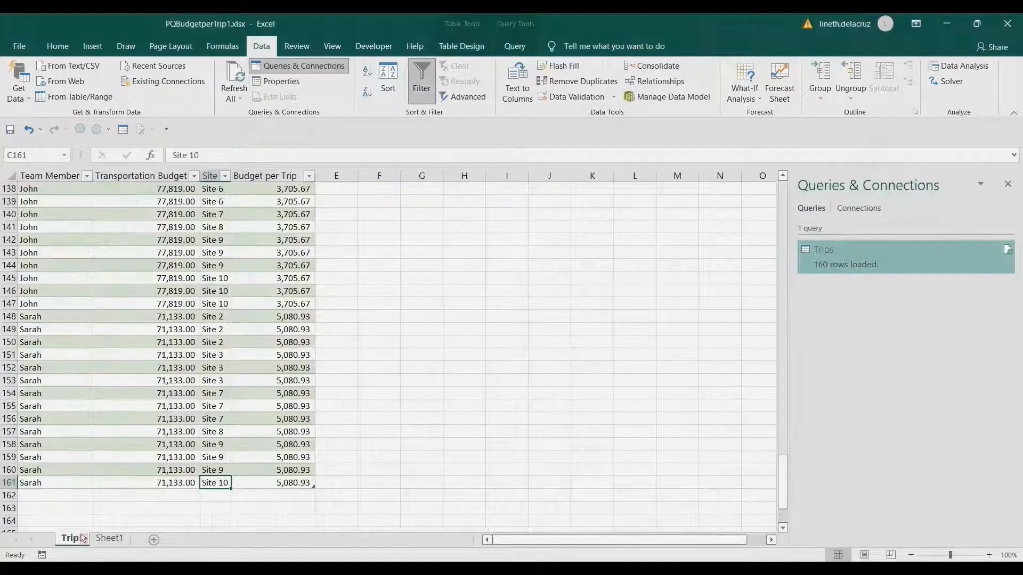
scroll(84, 305, "up", 3)
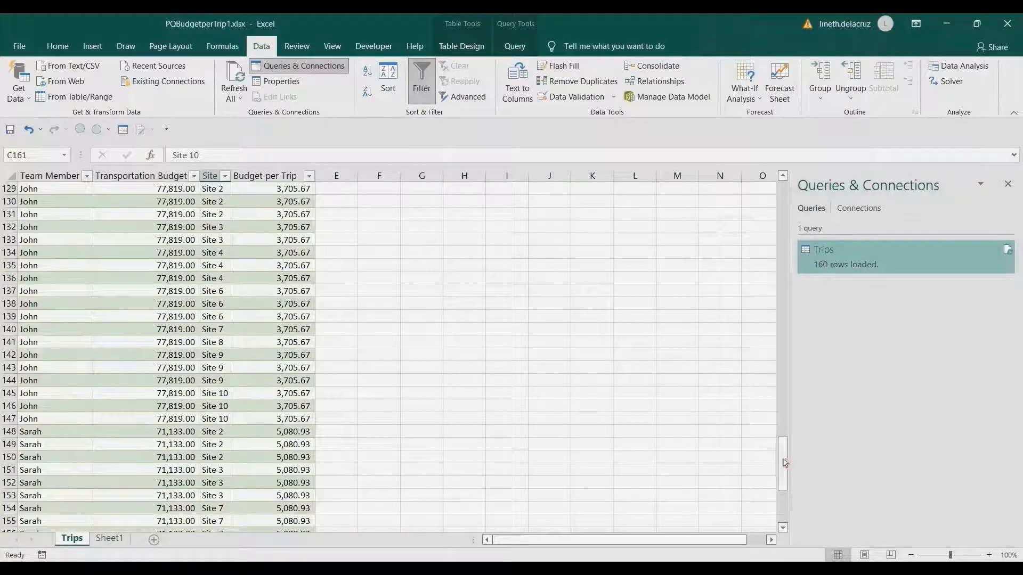
left_click_drag(767, 196, 767, 192)
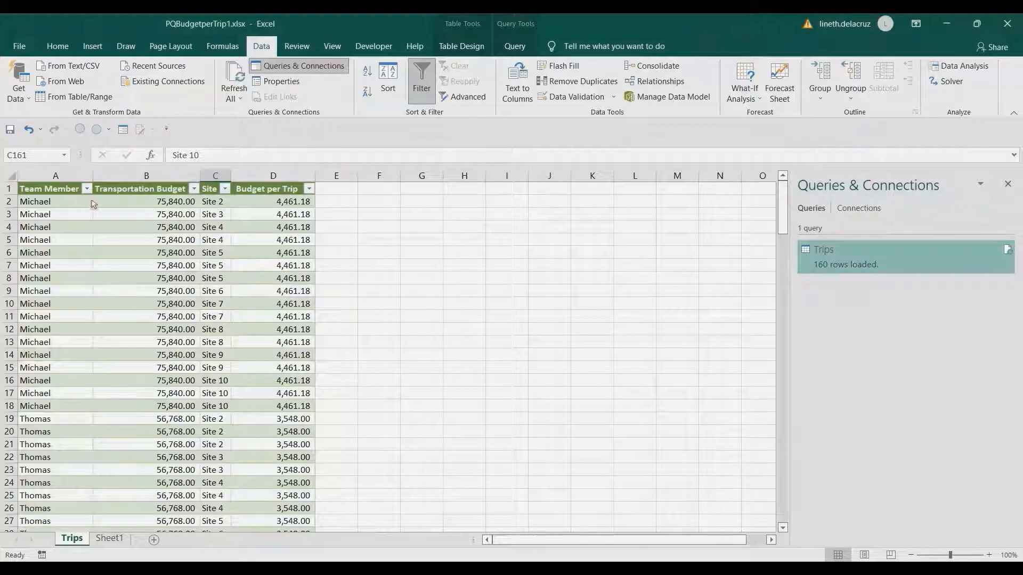
left_click(215, 176)
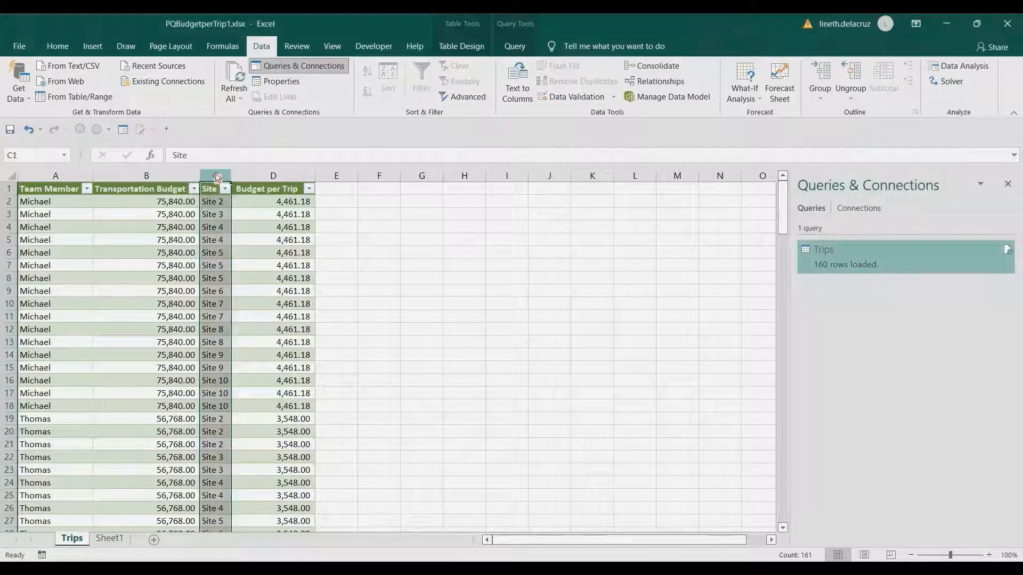
left_click(269, 175)
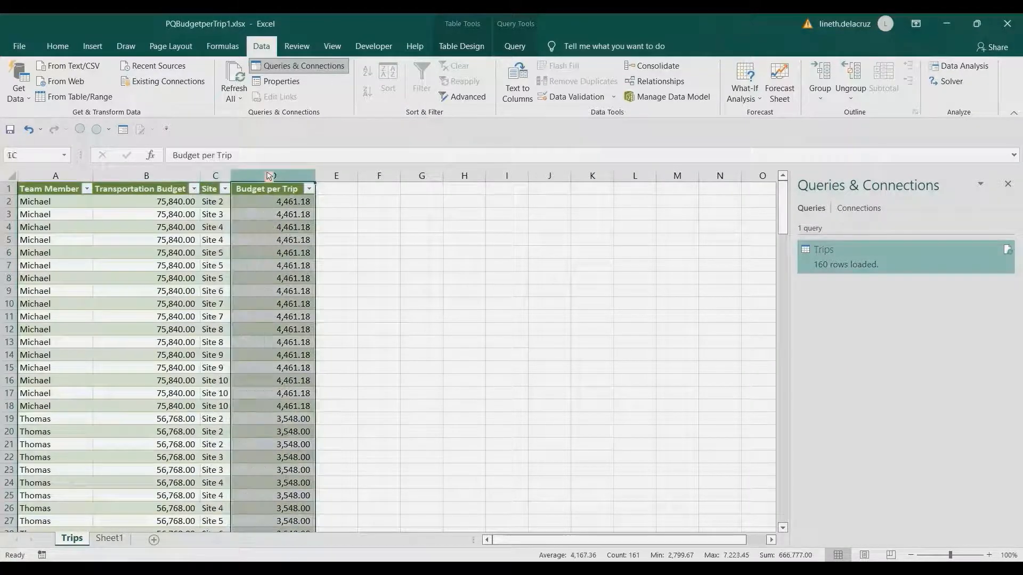
- Compare the first team member's Site 4 trips in Sheet1 with the matching rows, budget per trip and transportation budget in the Trips sheet
left_click(109, 538)
left_click_drag(224, 208, 612, 316)
left_click(394, 204)
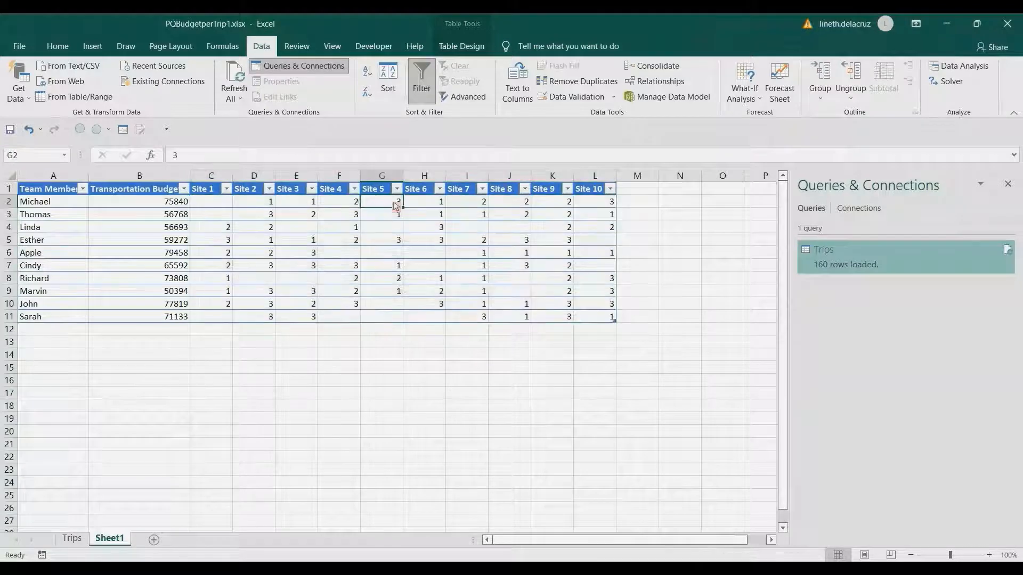
left_click(338, 205)
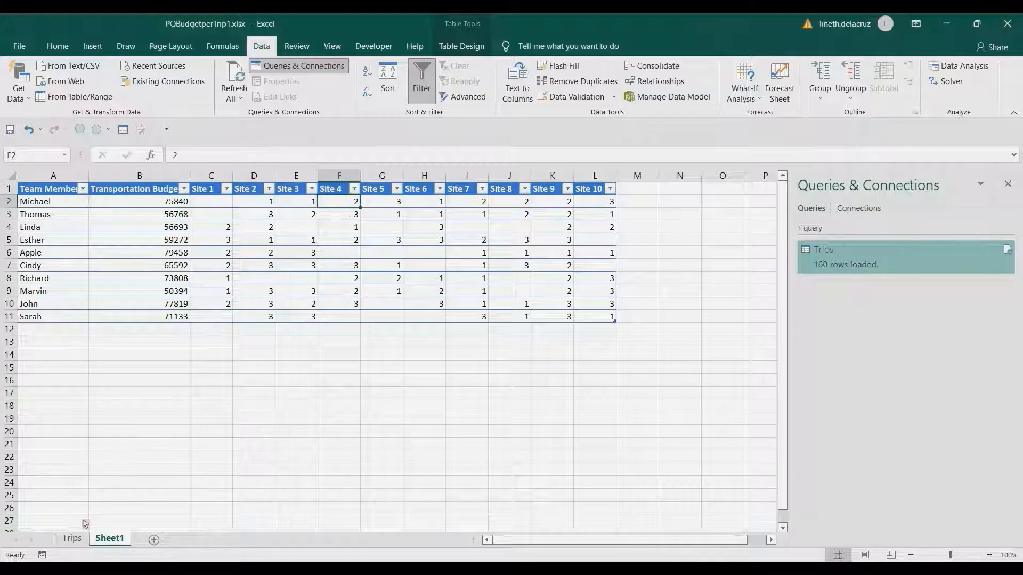
left_click(72, 539)
left_click_drag(220, 229, 221, 241)
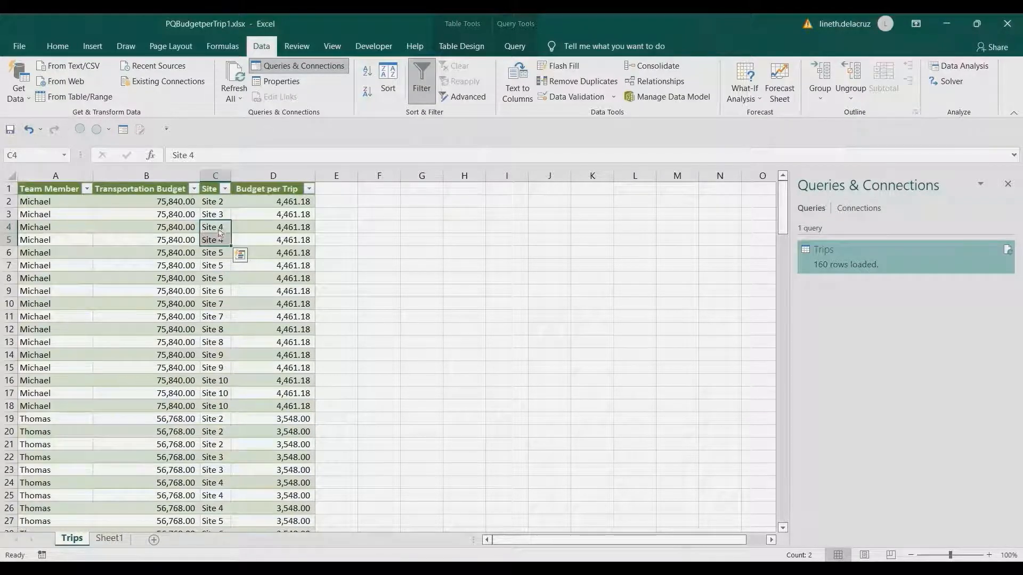
left_click(278, 204)
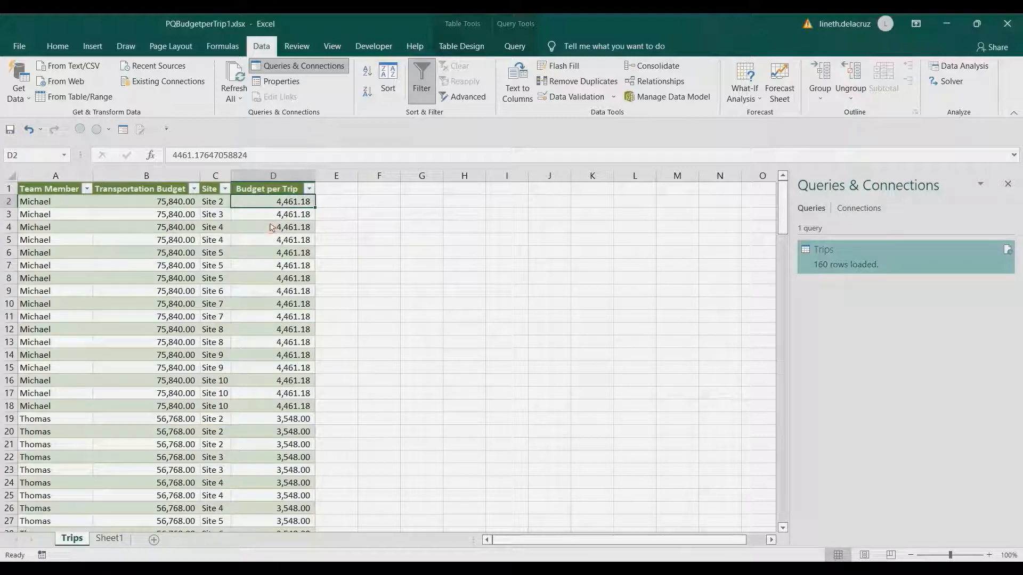
left_click(141, 208)
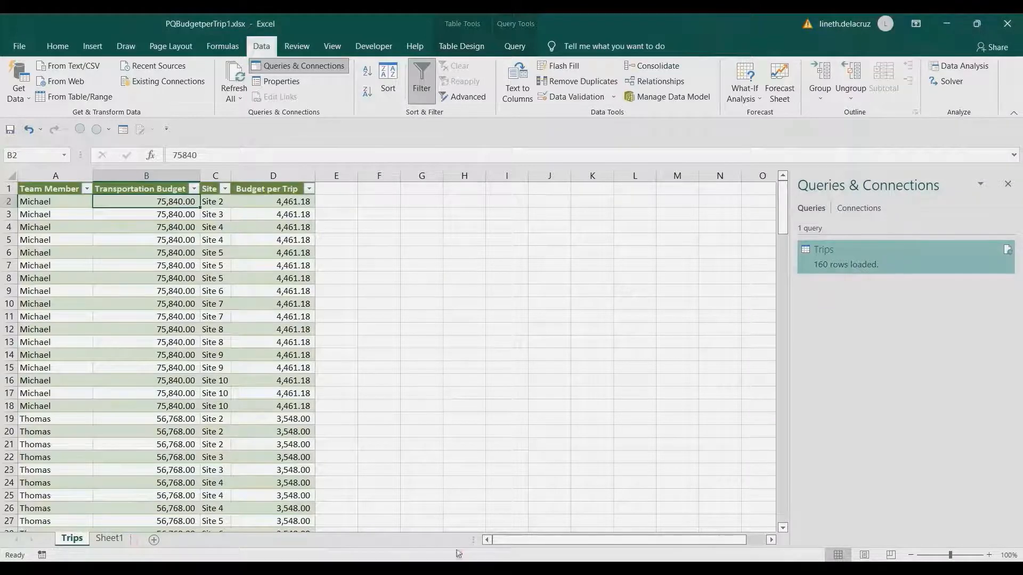
- Switch to the Book3 workbook and load its Trips table into the Power Query Editor
mouse_move(479, 569)
left_click(640, 514)
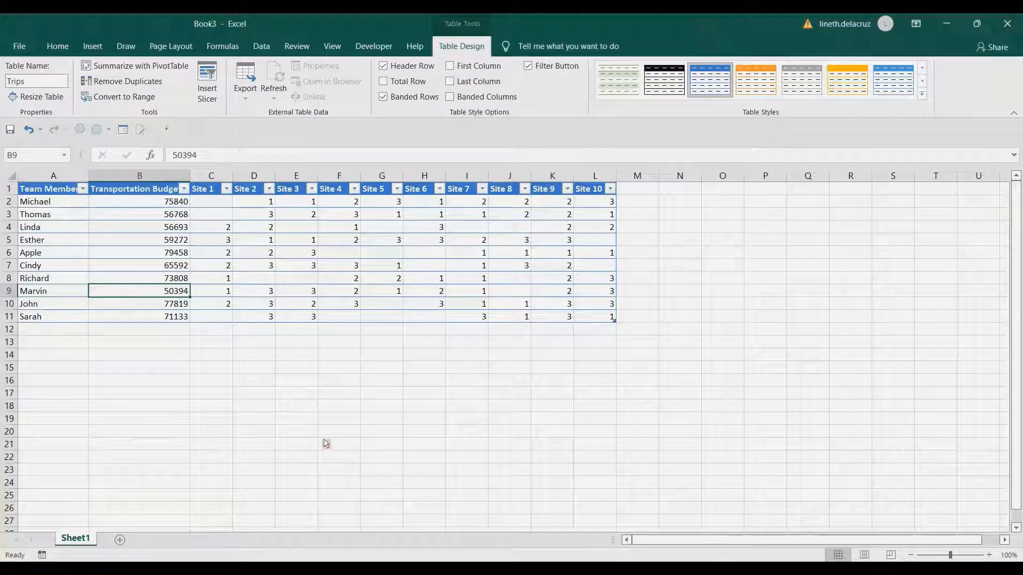
left_click(182, 219)
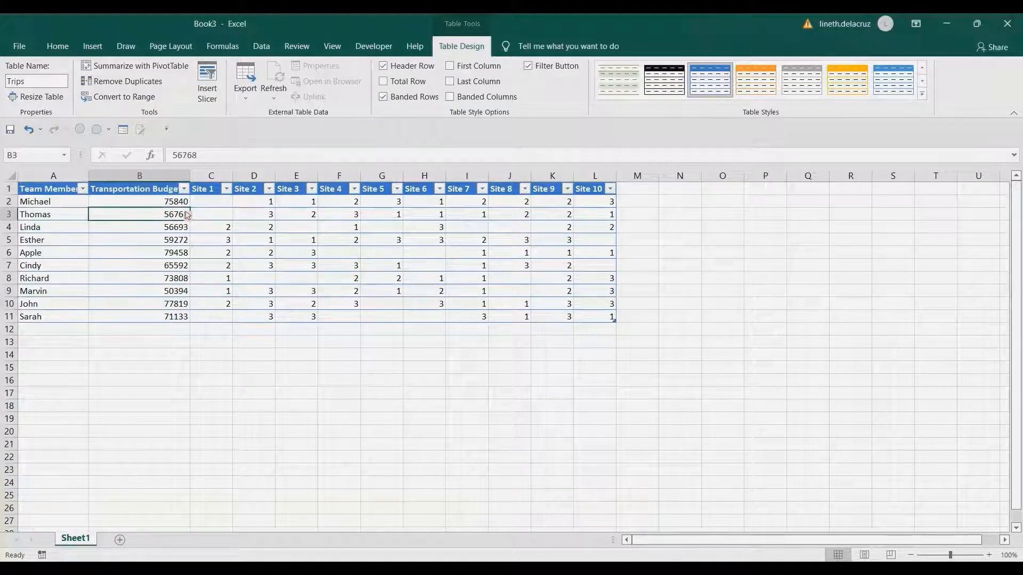
left_click(261, 46)
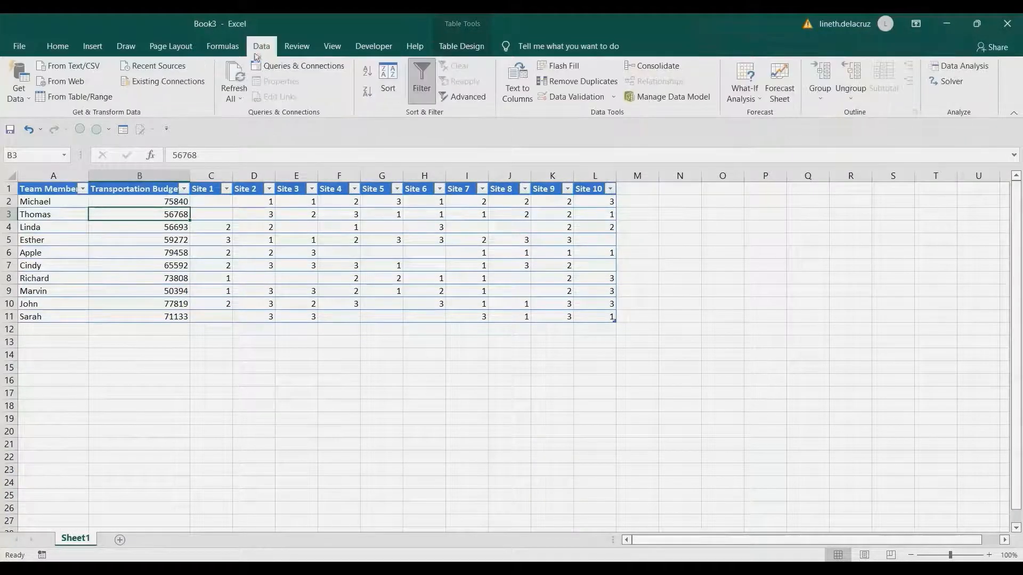
left_click(70, 96)
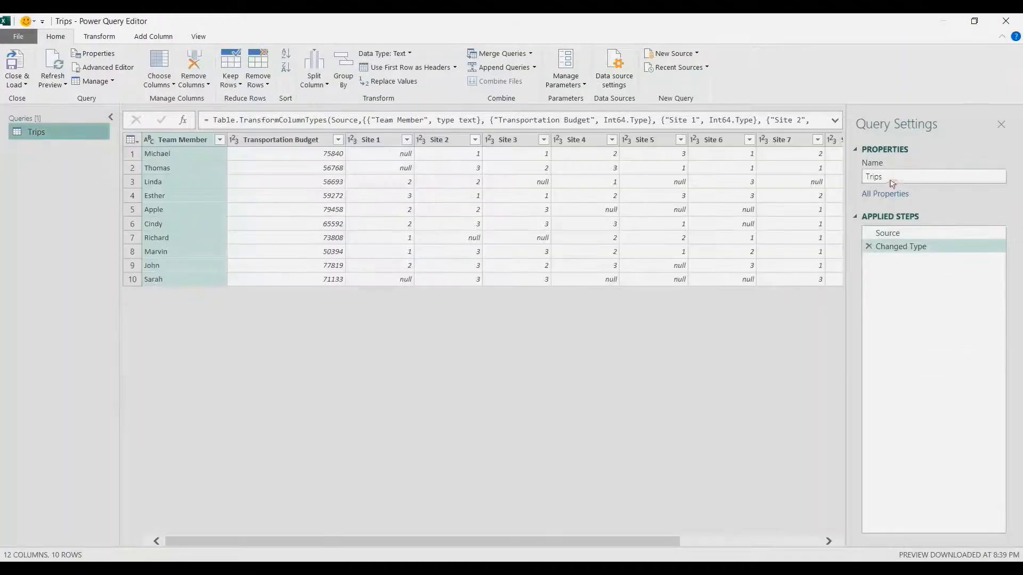
- Unpivot all columns other than Team Member and Transportation Budget
left_click(292, 142, "ctrl")
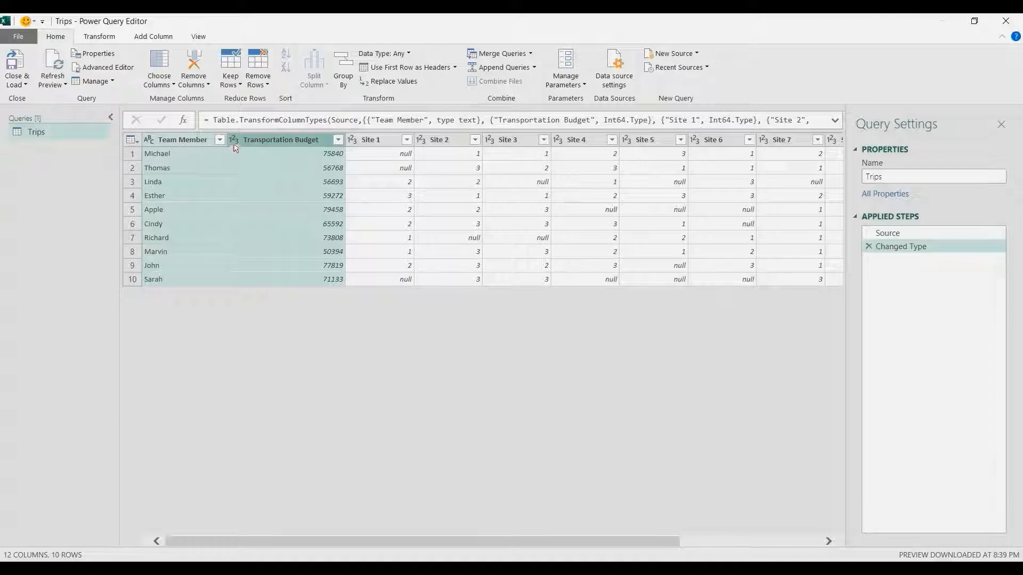
right_click(279, 142)
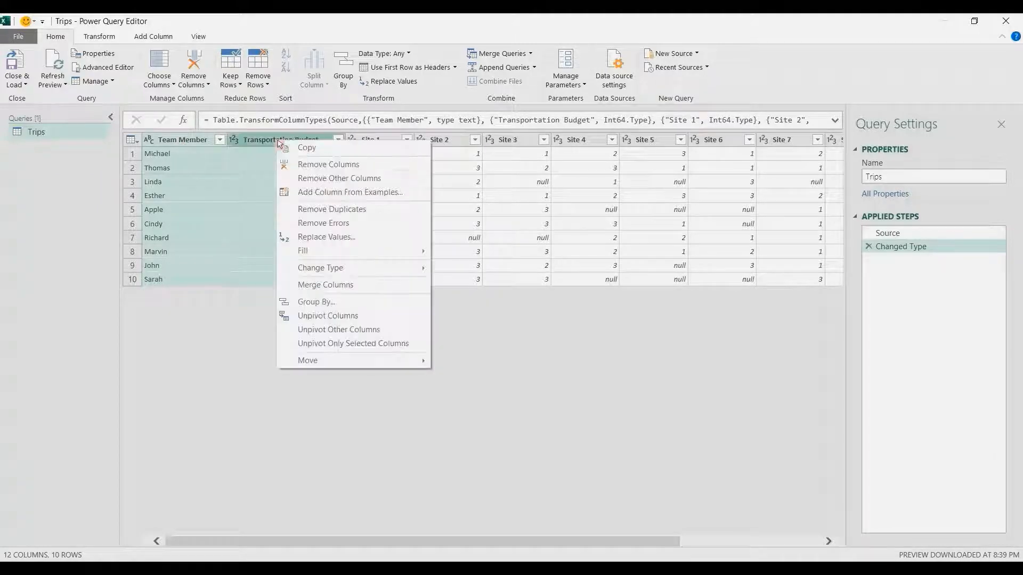
left_click(339, 330)
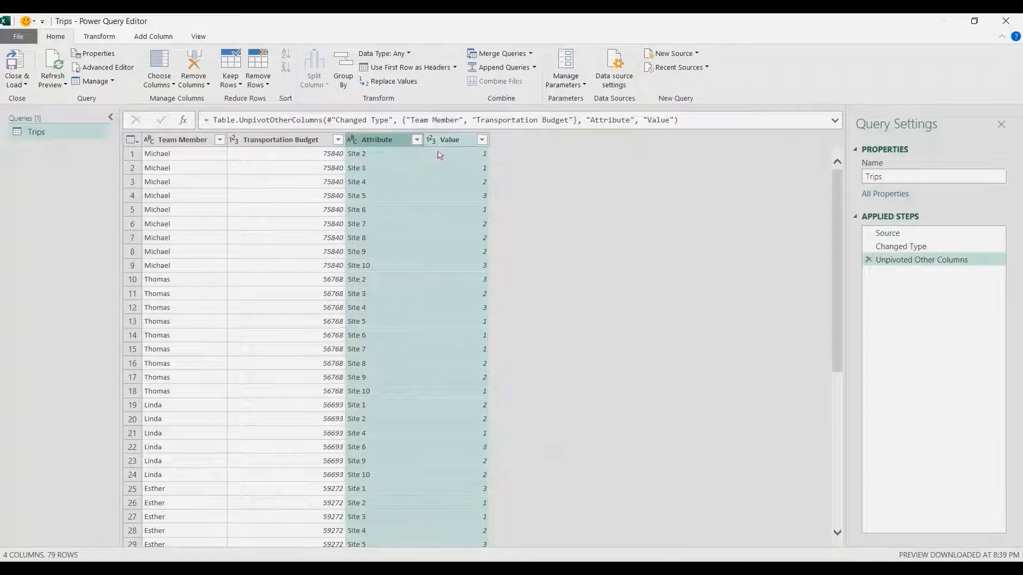
- Group the rows by Team Member into a new column named Group using the All Rows operation
left_click(193, 142)
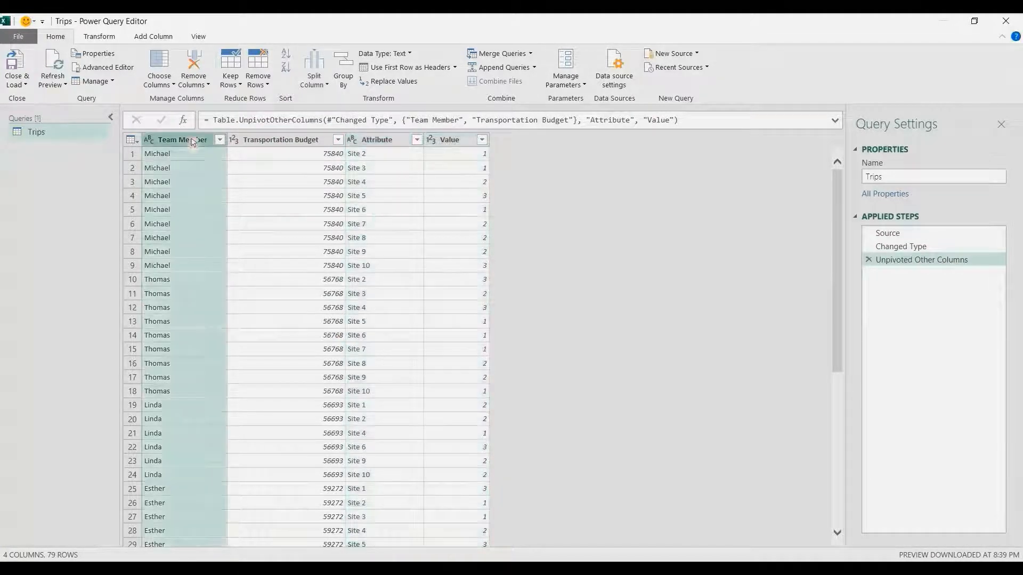
left_click(100, 36)
left_click(24, 84)
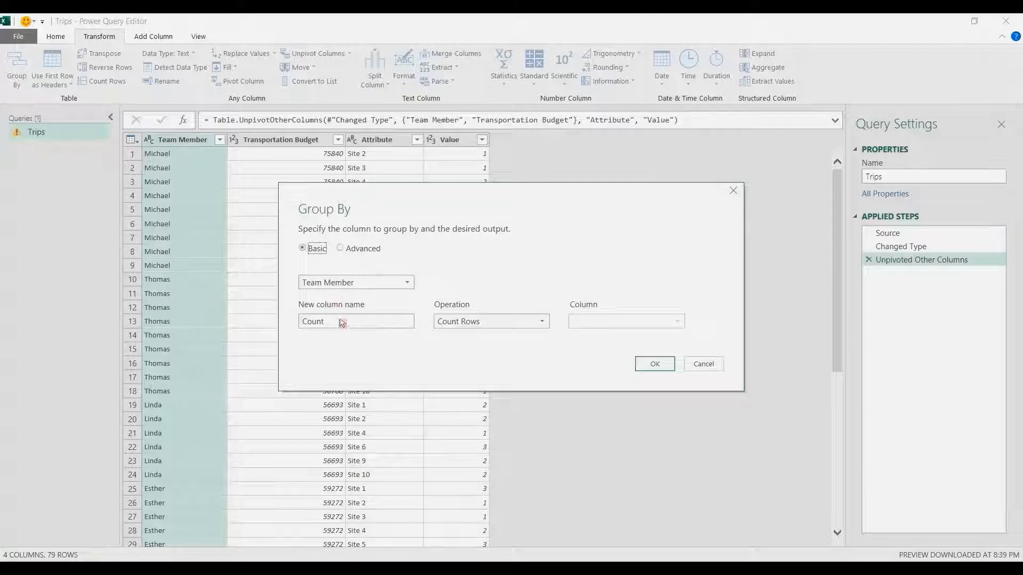
left_click_drag(338, 321, 283, 325)
type("Group")
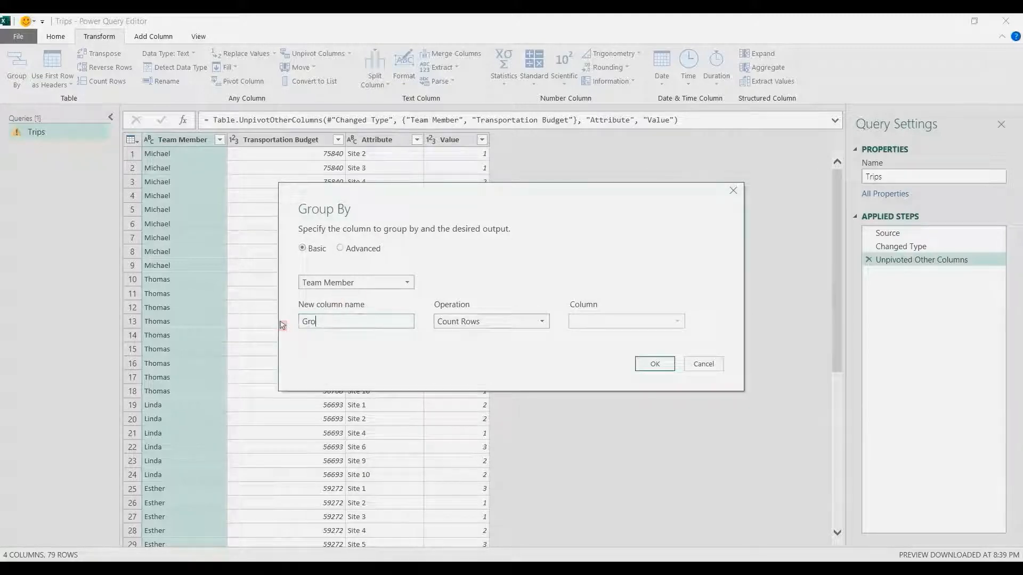
left_click(464, 321)
left_click(471, 432)
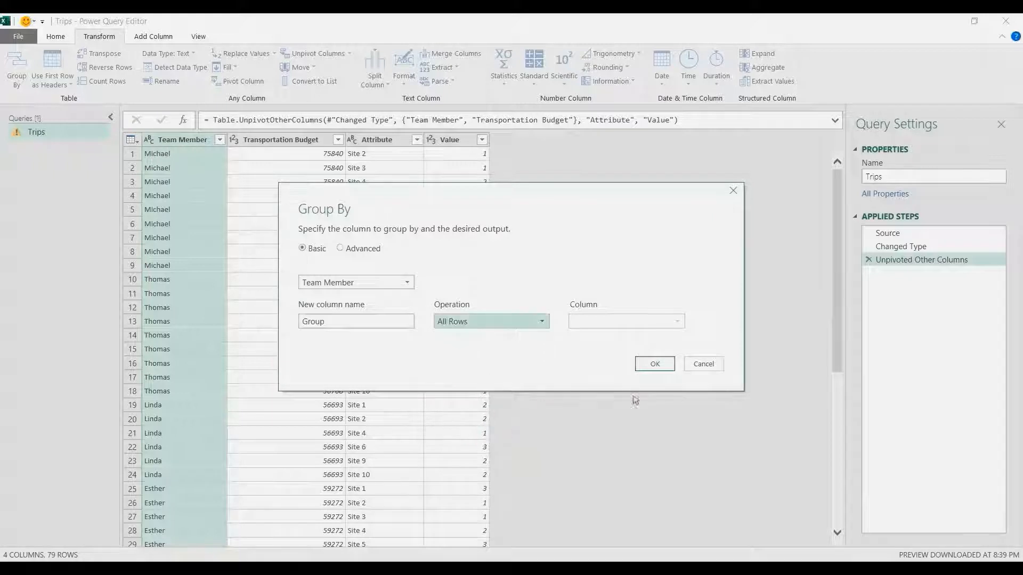
left_click(651, 366)
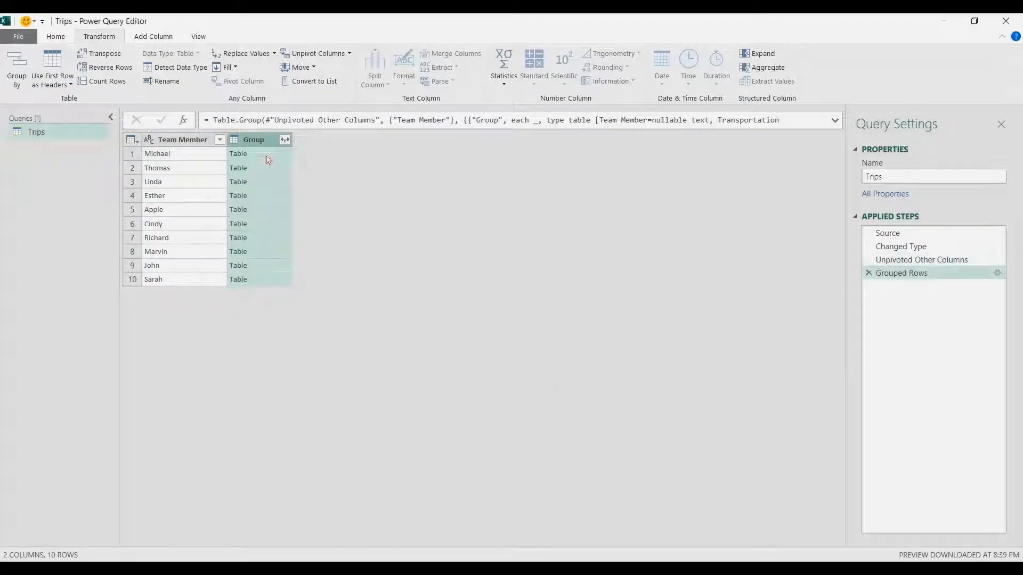
- Preview the nested Group tables of the first two team members in an enlarged preview area
left_click(268, 160)
left_click_drag(461, 472, 474, 351)
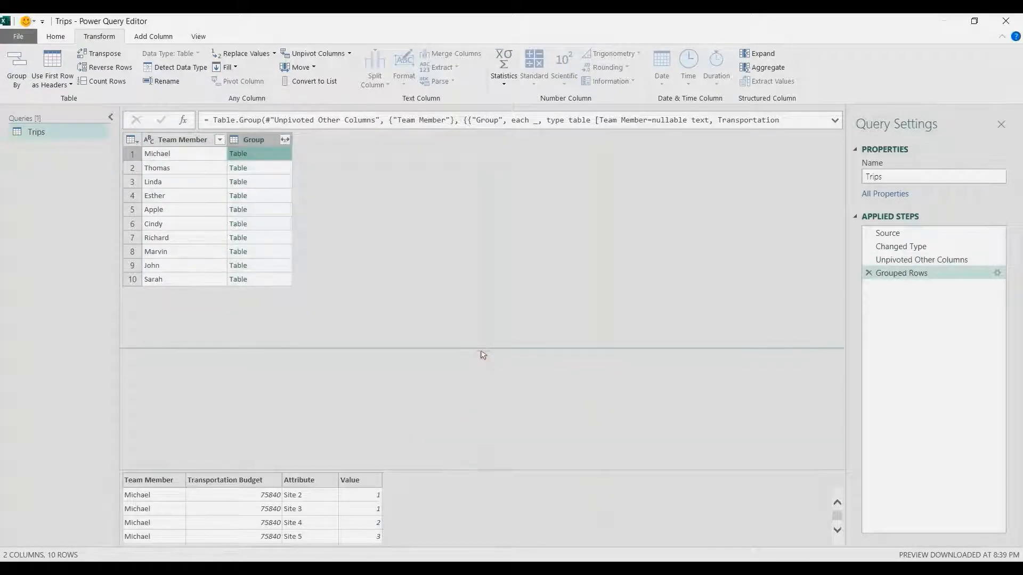
left_click(274, 173)
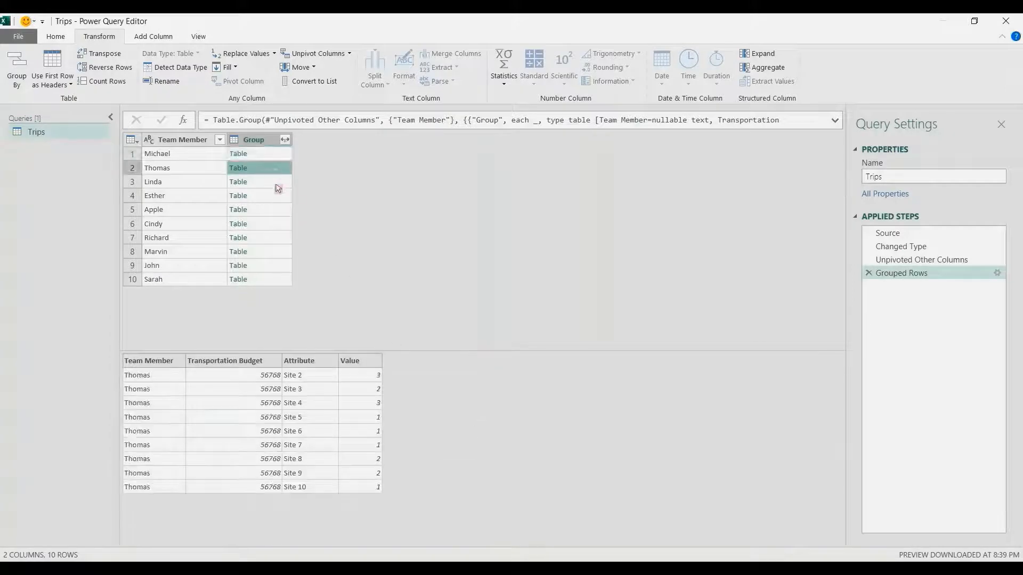
left_click(269, 155)
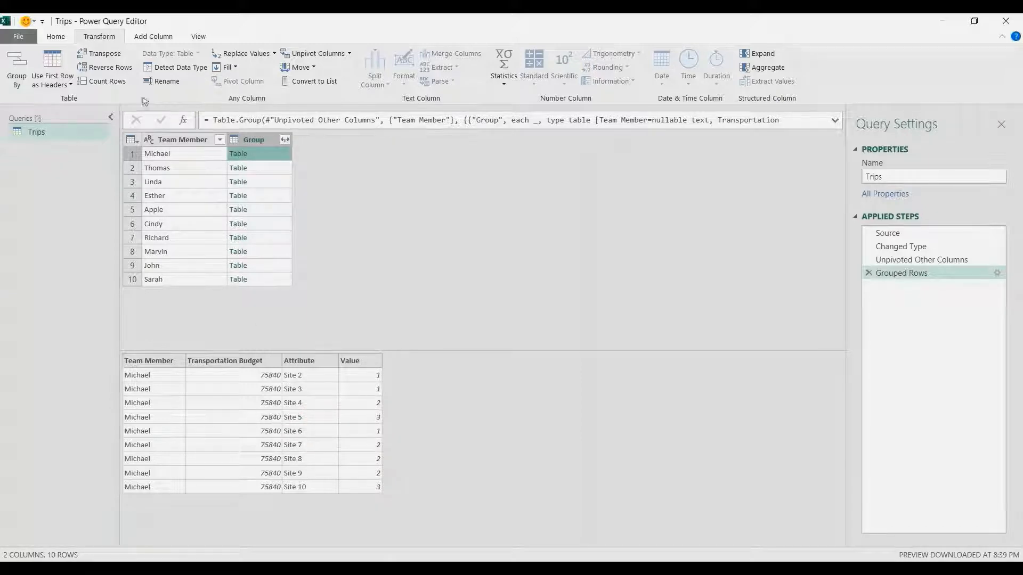
- Start a custom column, keeping the name Custom, and begin its formula with let
left_click(152, 36)
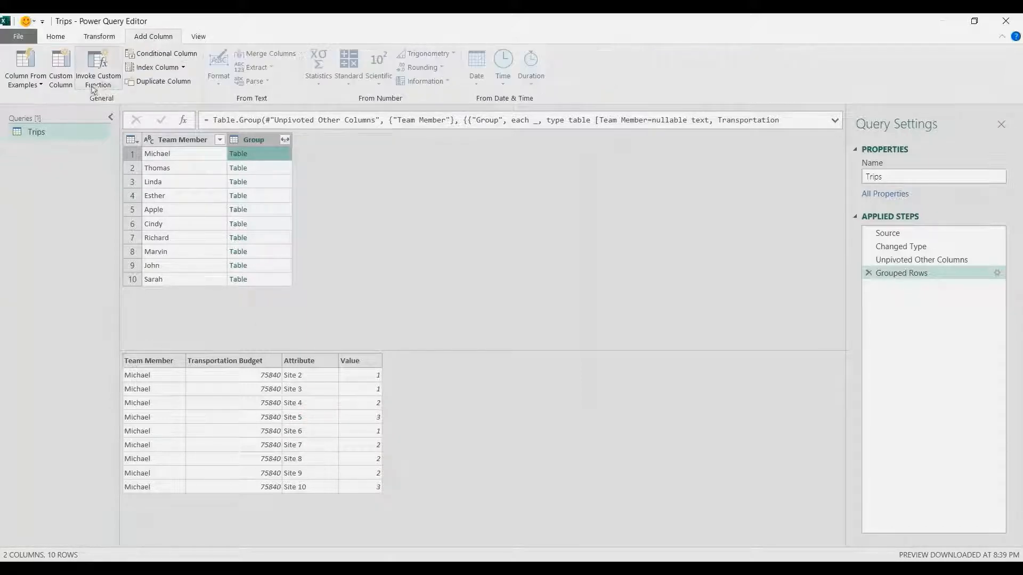
left_click(64, 66)
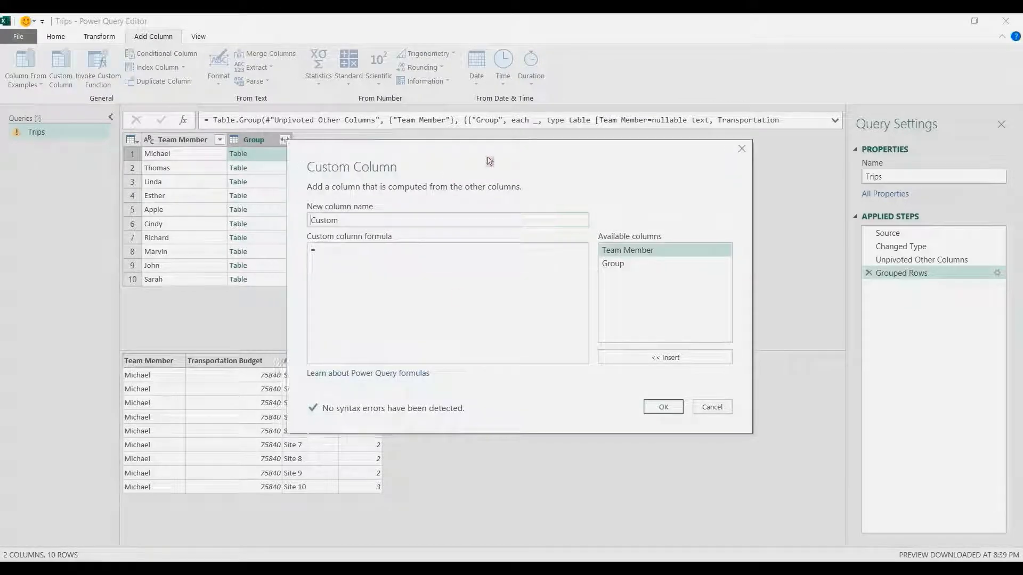
double_click(452, 221)
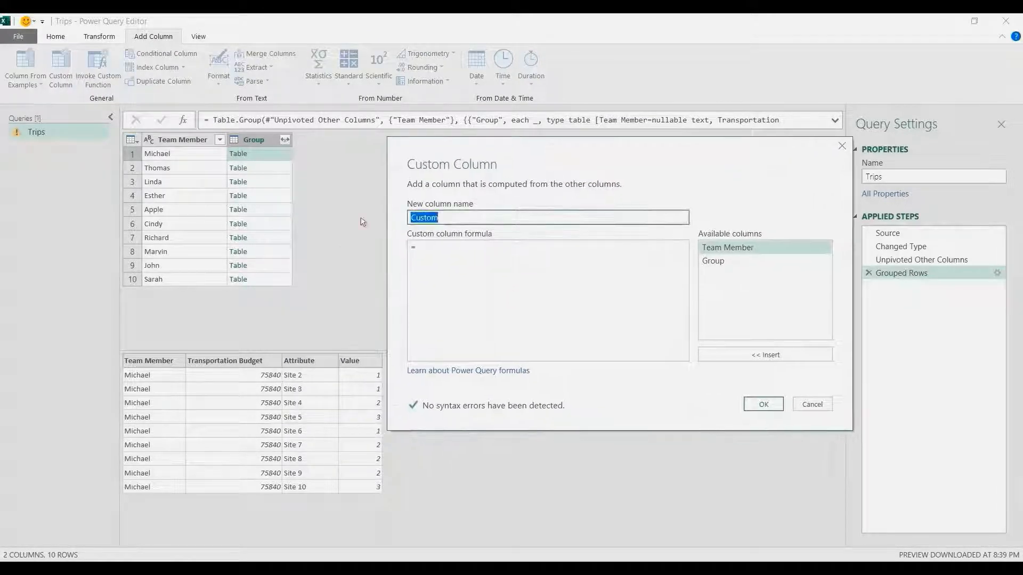
left_click(440, 259)
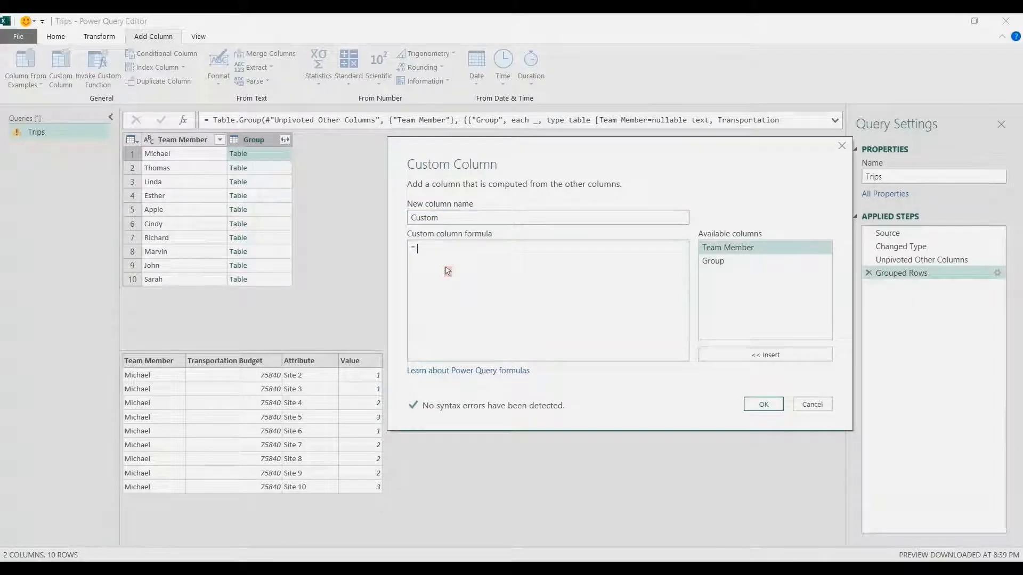
type("let")
key("Return")
key("Return")
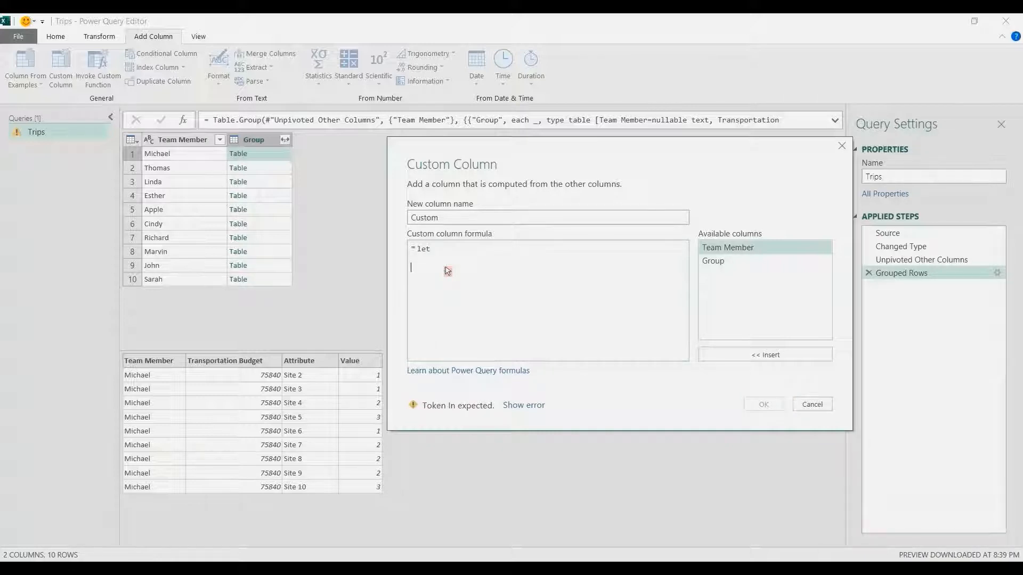
- Define RepeatRows in the let block as Table.AddColumn on [Group], adding a column named "RepeatCol" evaluated with each
type("RepeatRows =")
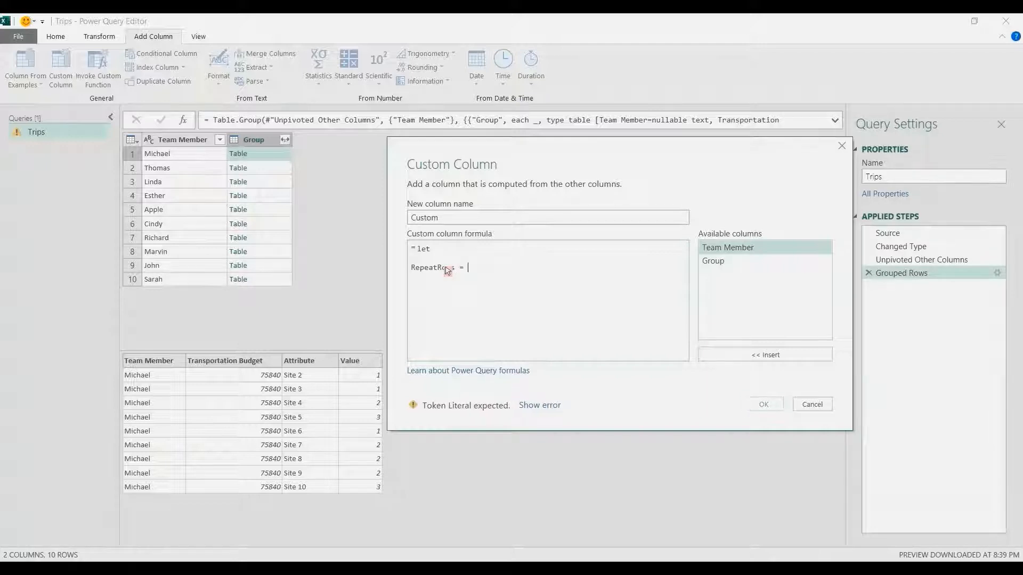
left_click_drag(523, 154, 590, 156)
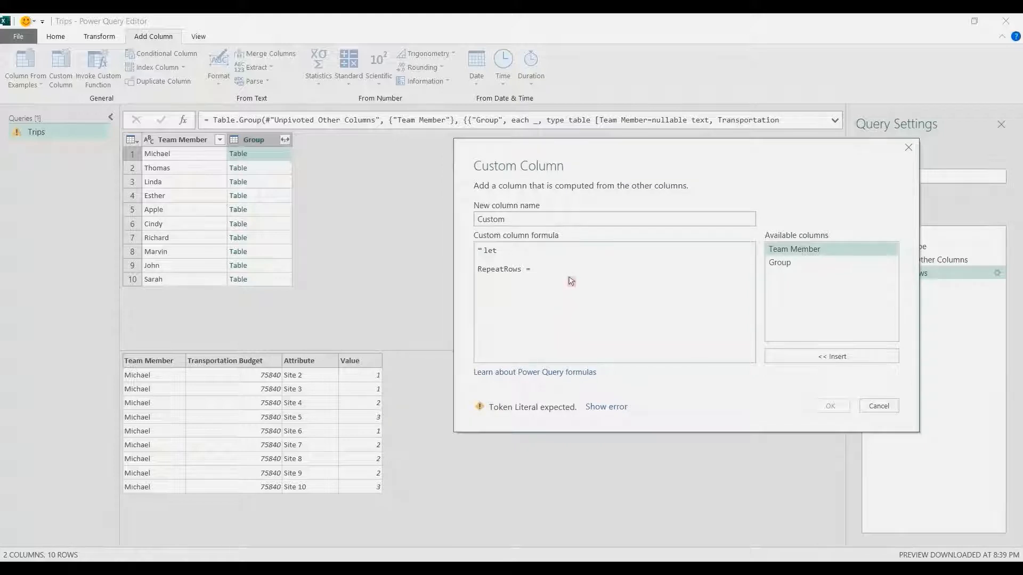
type("Table.AddCol")
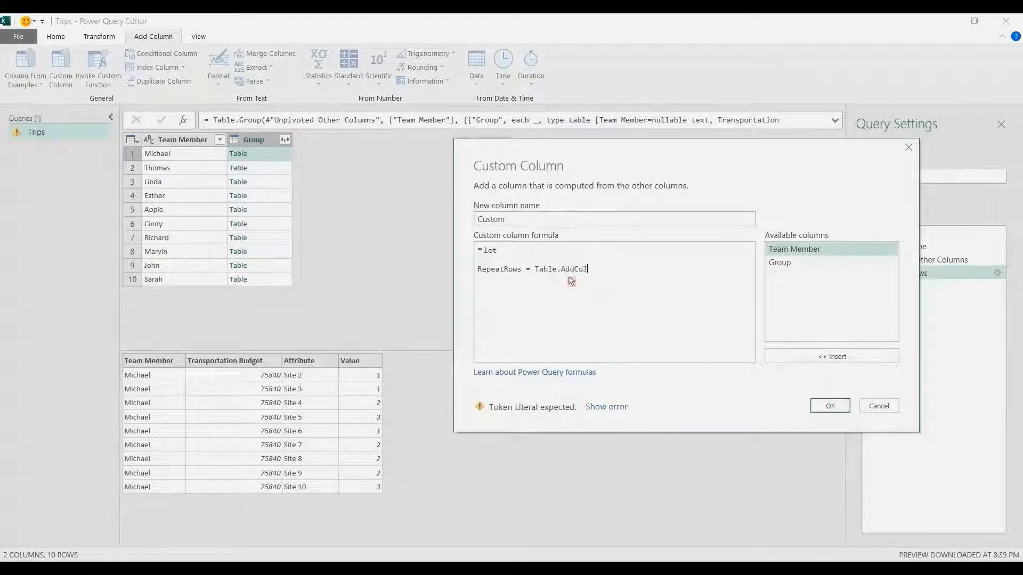
type("umn([")
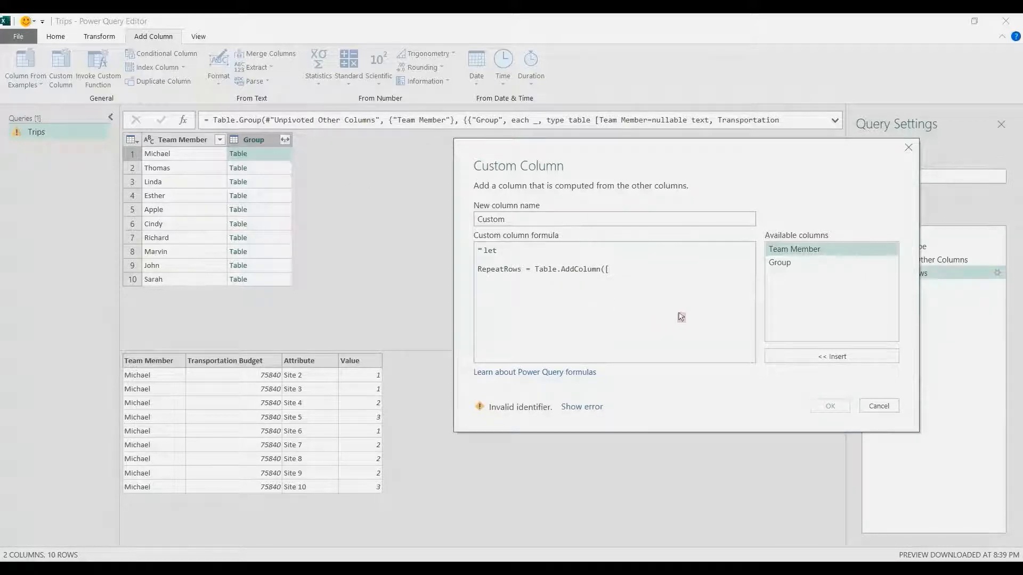
type("Group],")
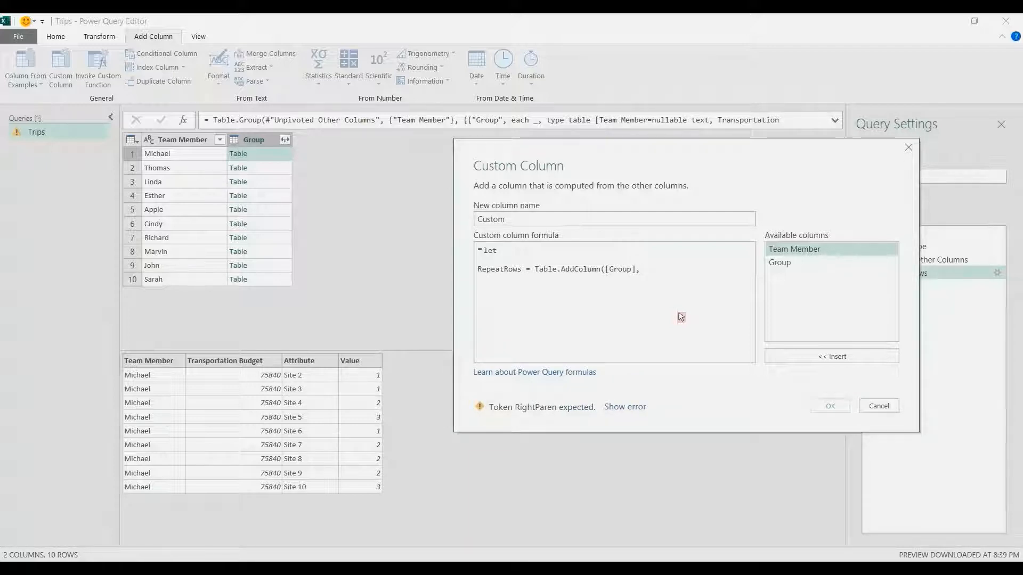
type(" \"")
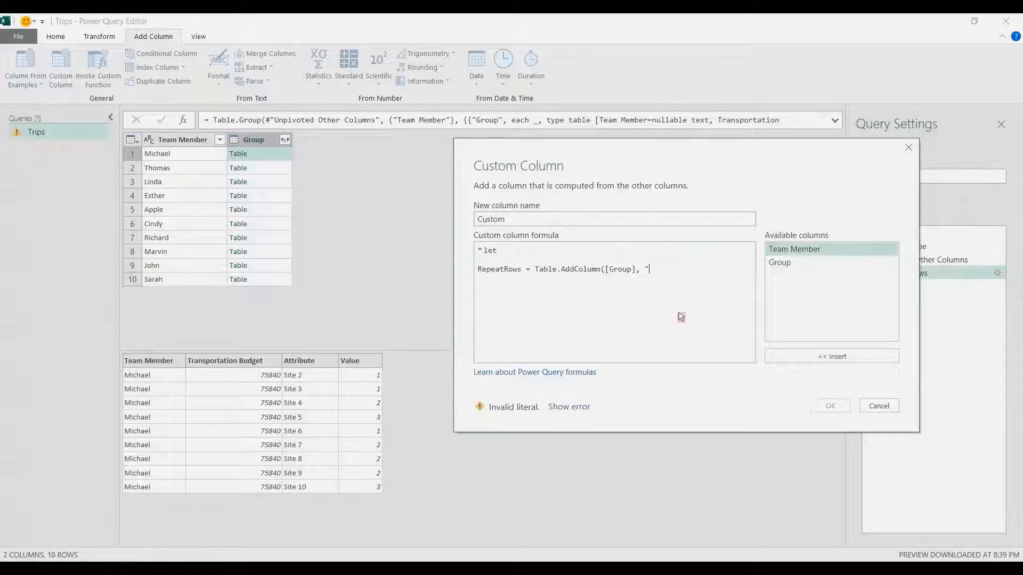
type("Repeat")
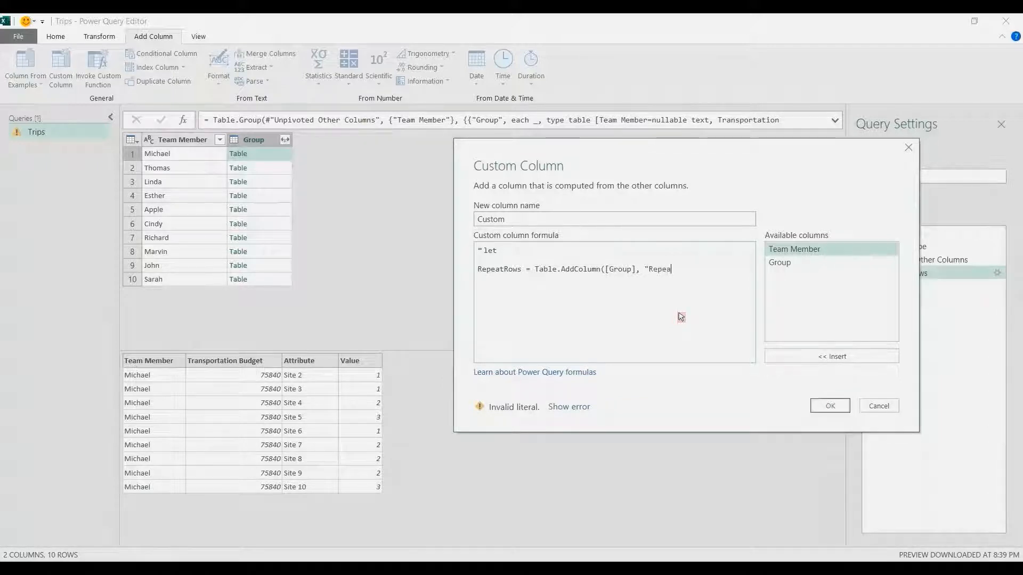
type("Col\", each ")
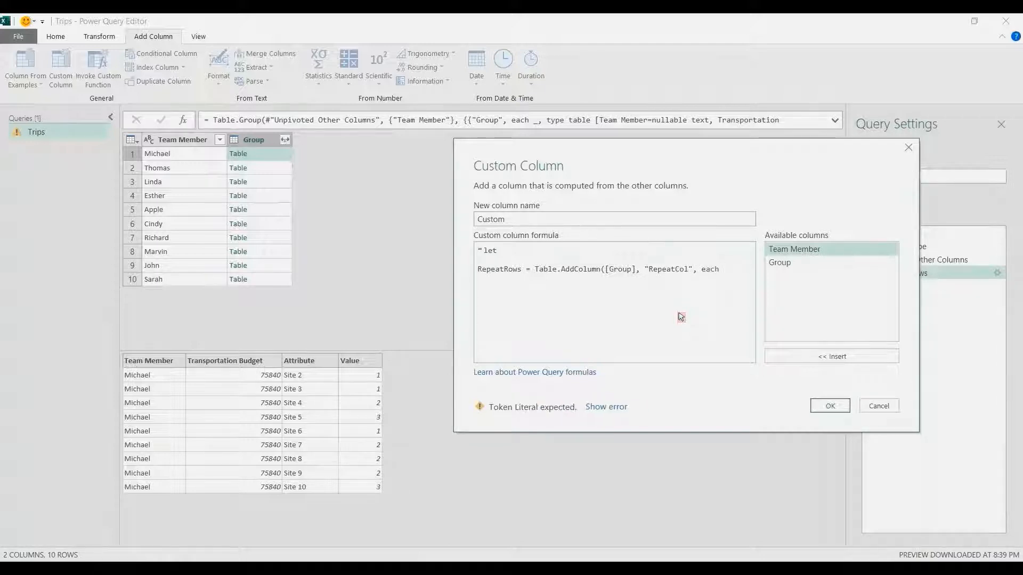
- Complete the RepeatRows expression with List.Repeat({[Attribute]}, [Value]) as the new column's generator
type("List.Repeat({")
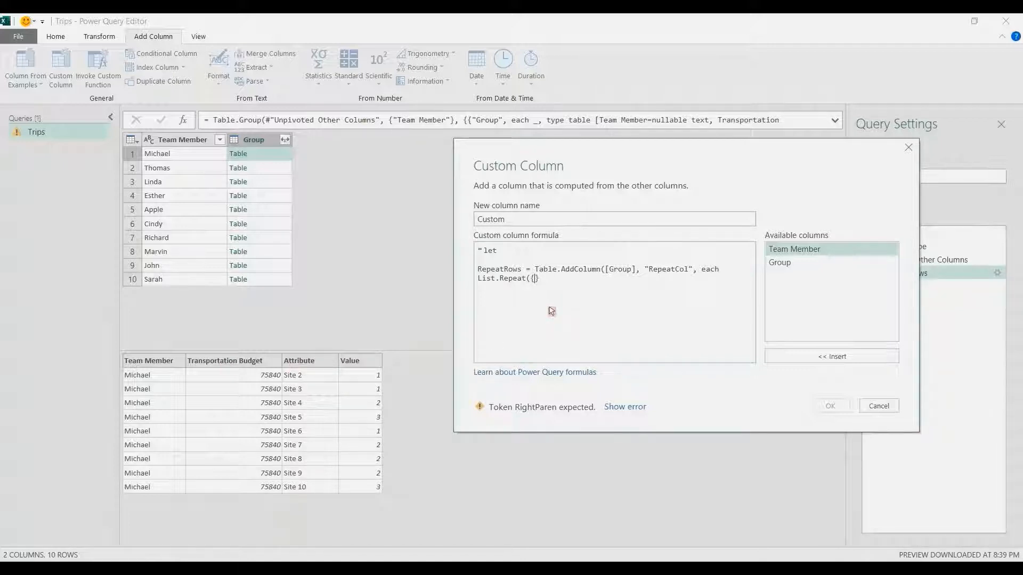
type("[Attri")
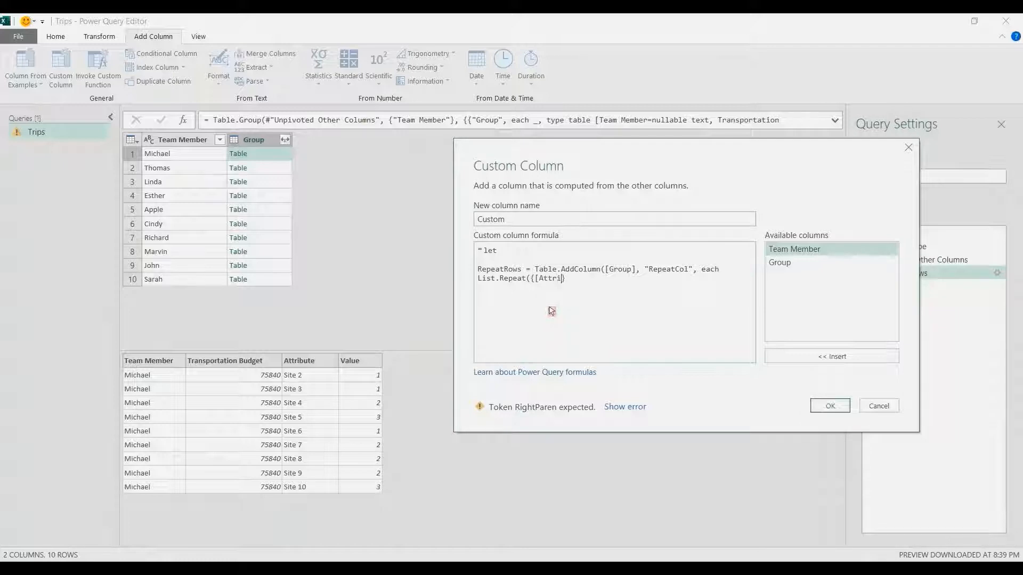
type("bute]}")
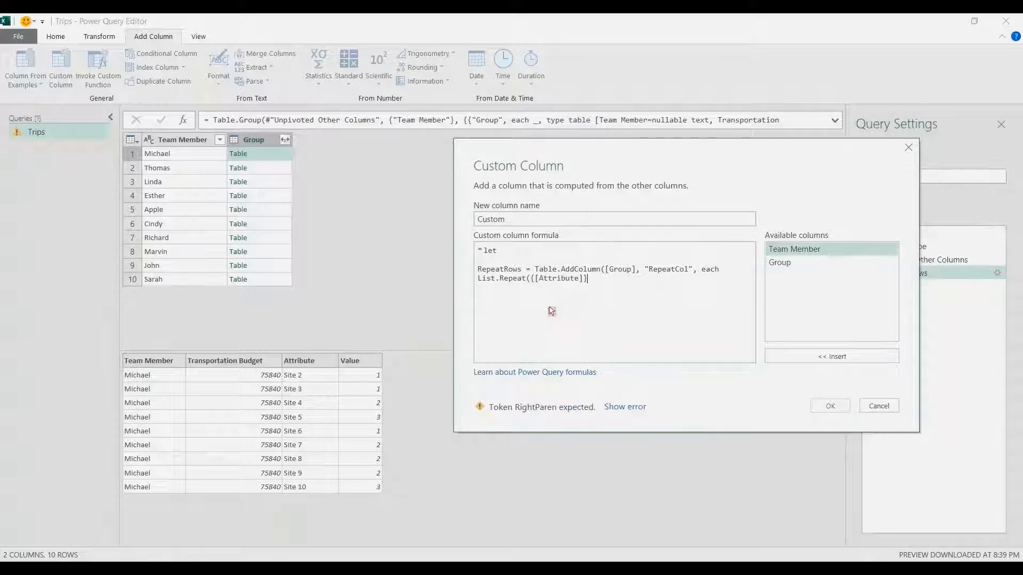
type(", [V")
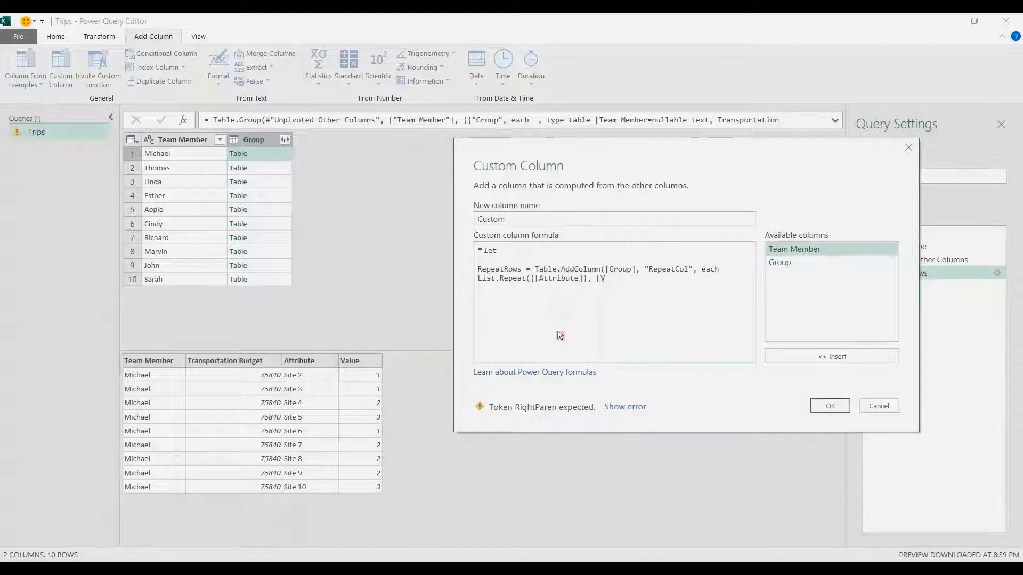
type("alue])")
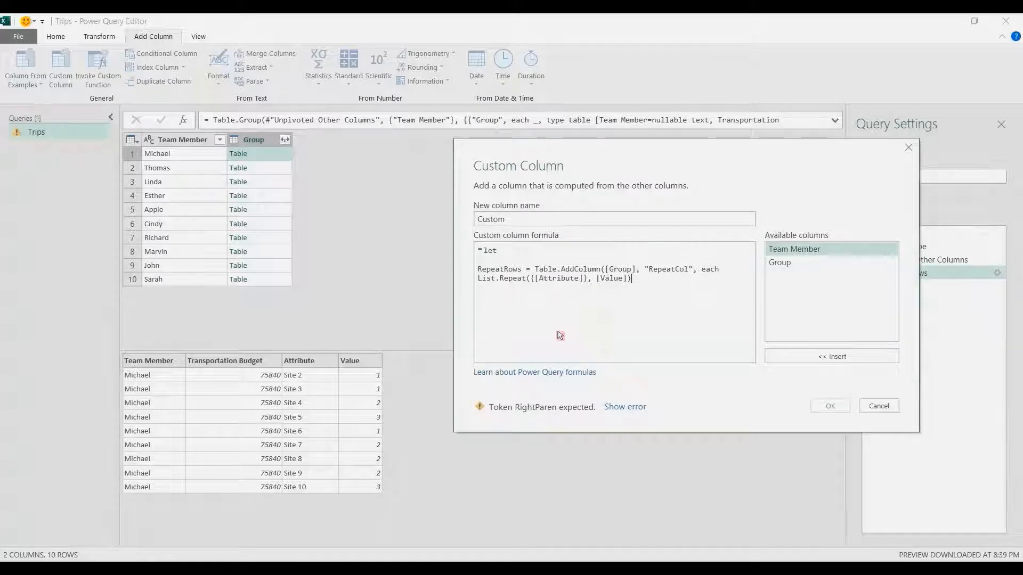
type(")")
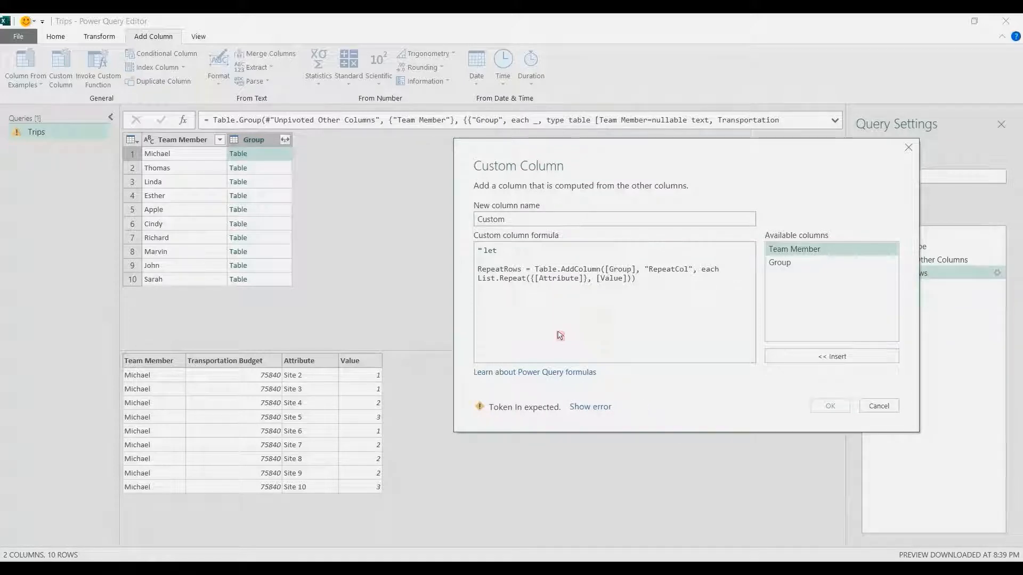
- Finish the custom column formula with in followed by RepeatRows as its result, and create the column
key("Return")
type("in")
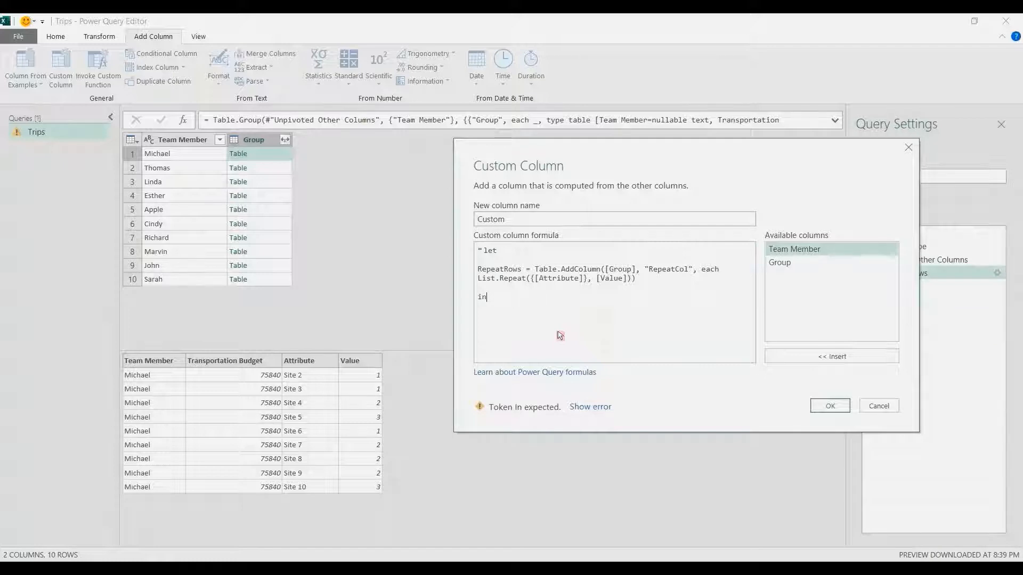
key("Return")
key("Return")
type("RepeatRo")
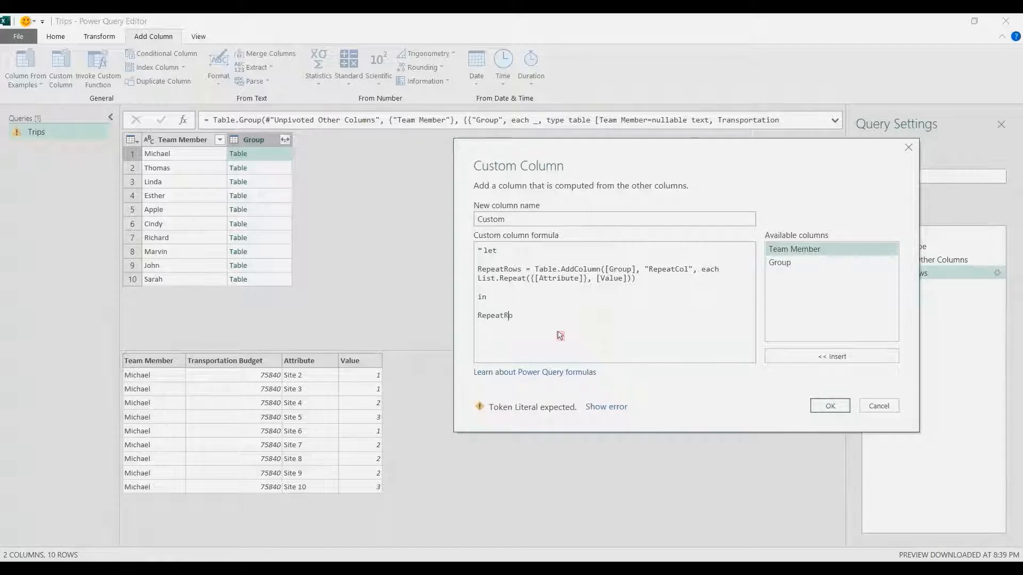
type("ws")
key("Return")
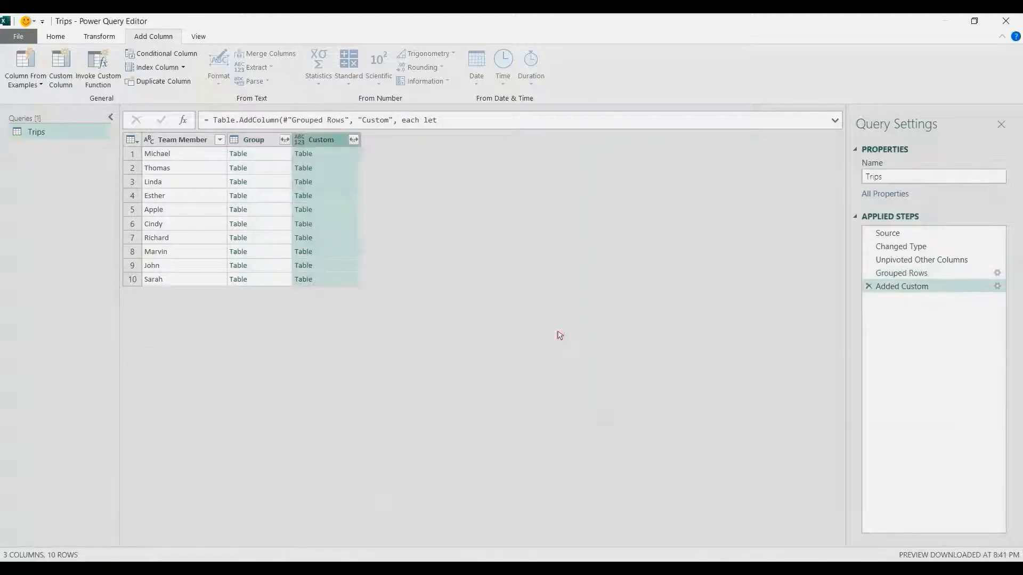
- Preview the first team member's nested Custom table and expand the Custom column with all its fields
left_click(331, 160)
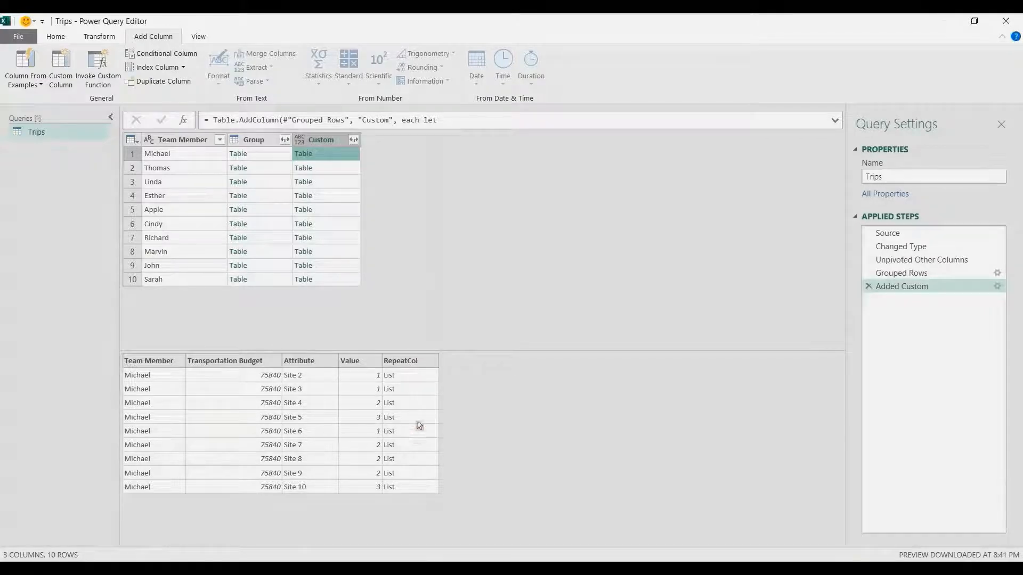
left_click(354, 140)
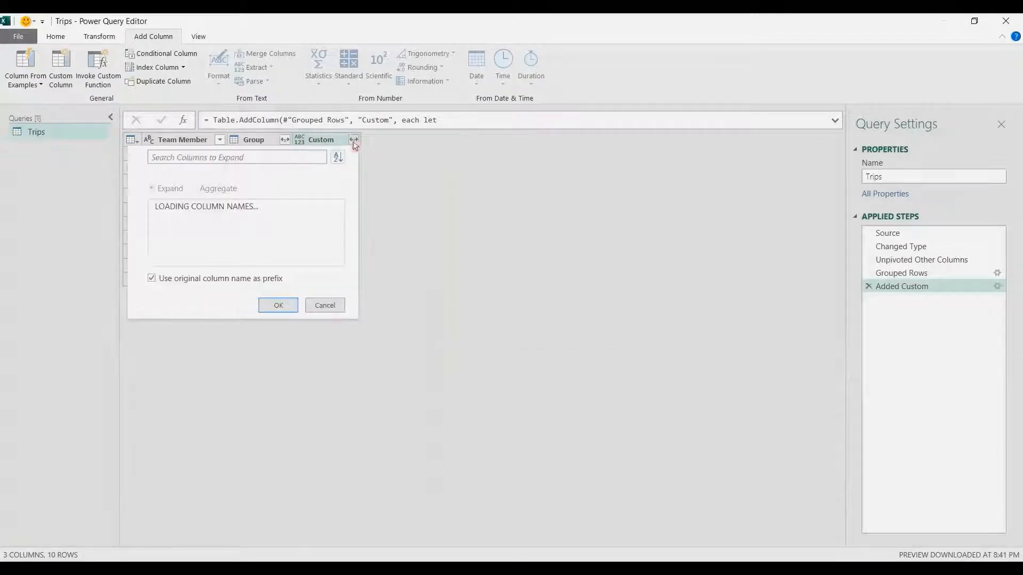
left_click(280, 337)
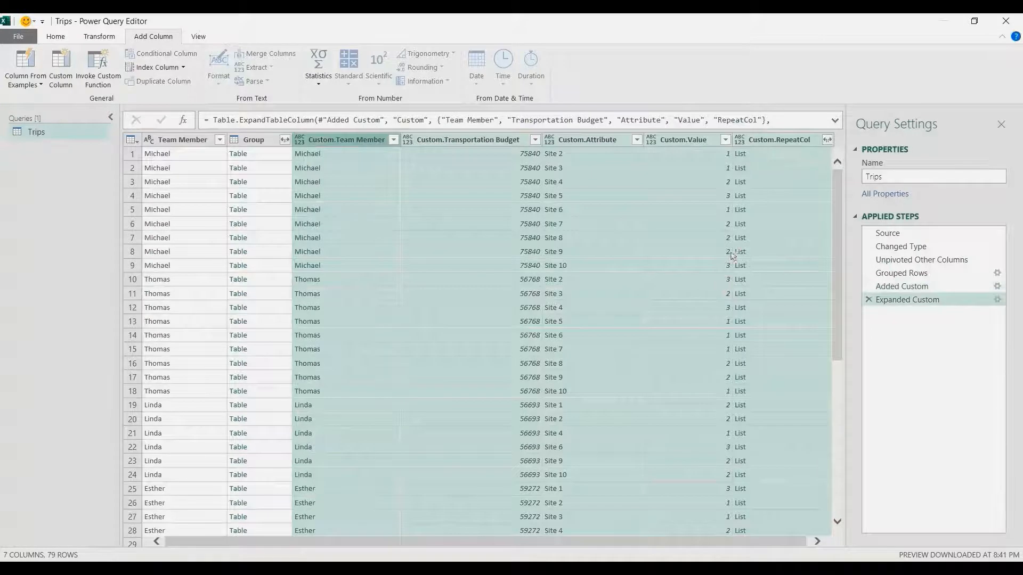
- Inspect the Custom.RepeatCol lists in rows 1, 3 and 4, and delete the step that expanded the Custom column
left_click(771, 161)
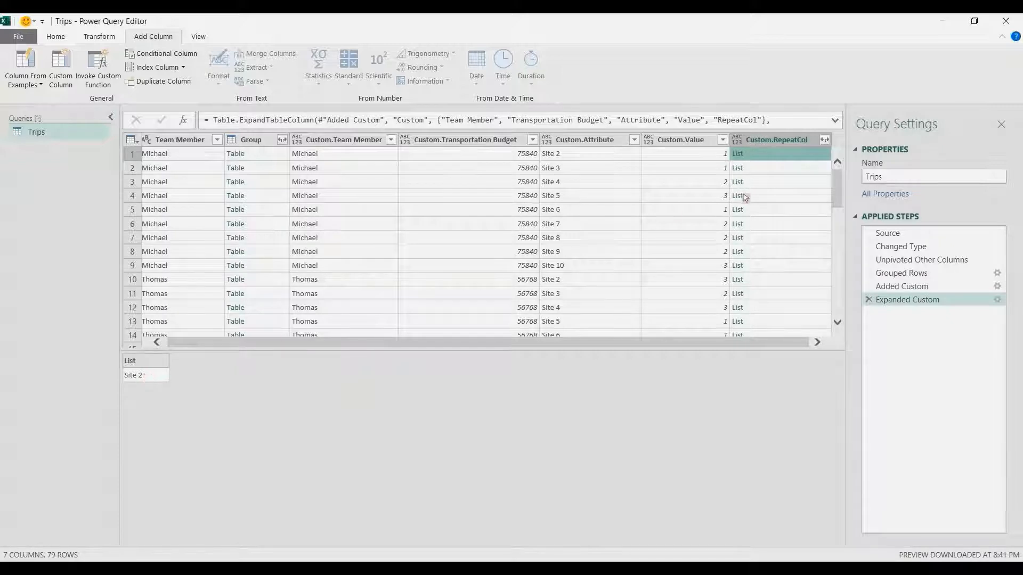
left_click(763, 184)
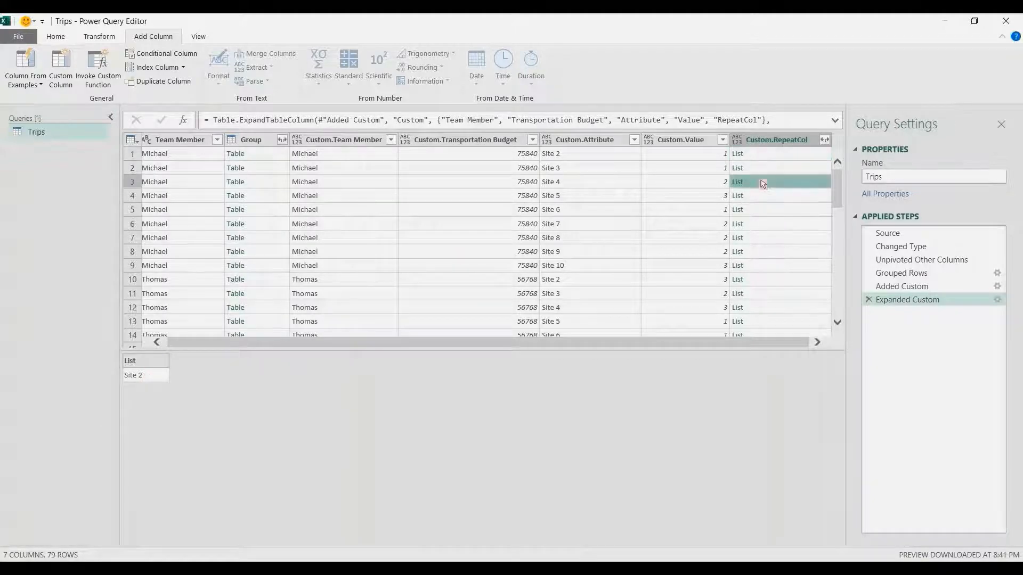
left_click(770, 198)
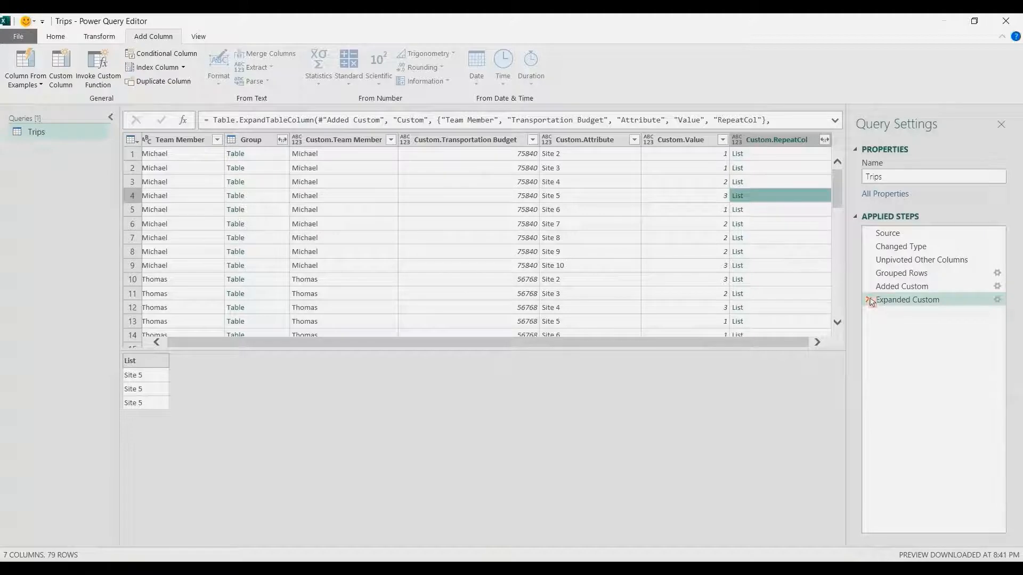
left_click(869, 301)
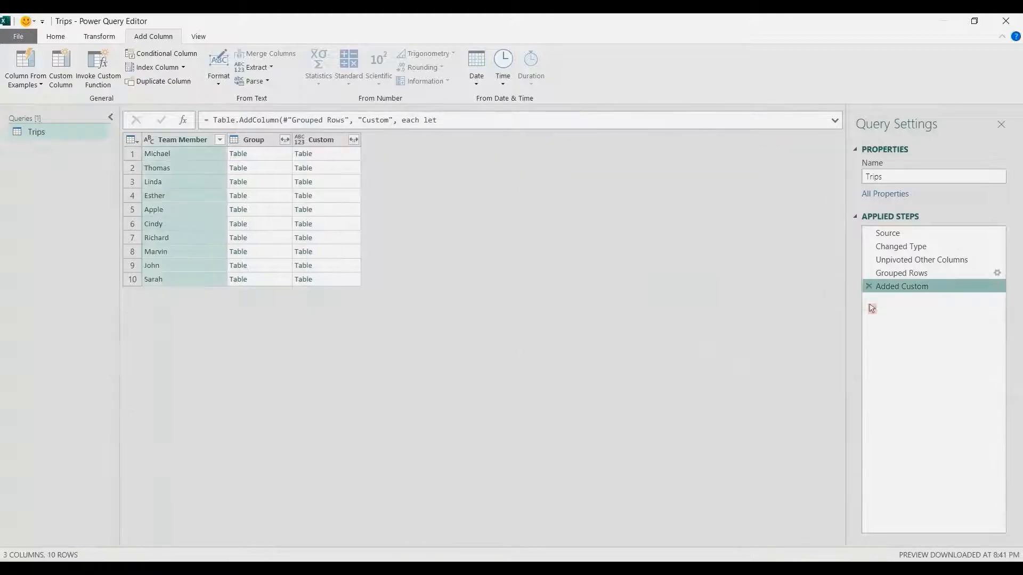
- Edit the Added Custom formula, adding a comma after the RepeatRows expression and the line Expand = Table.ExpandListColumn(RepeatRows, "RepeatCol")
left_click(339, 154)
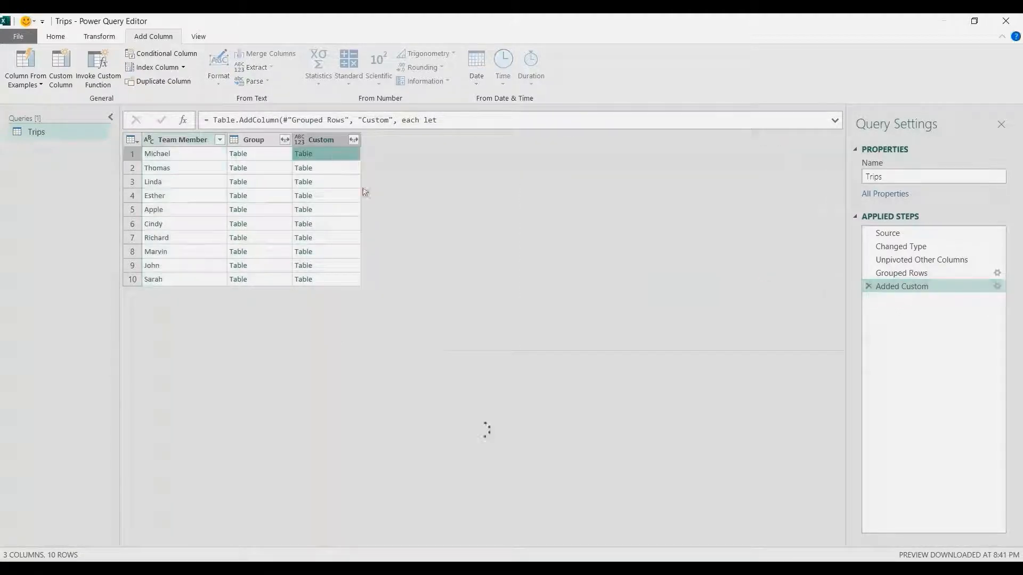
double_click(923, 288)
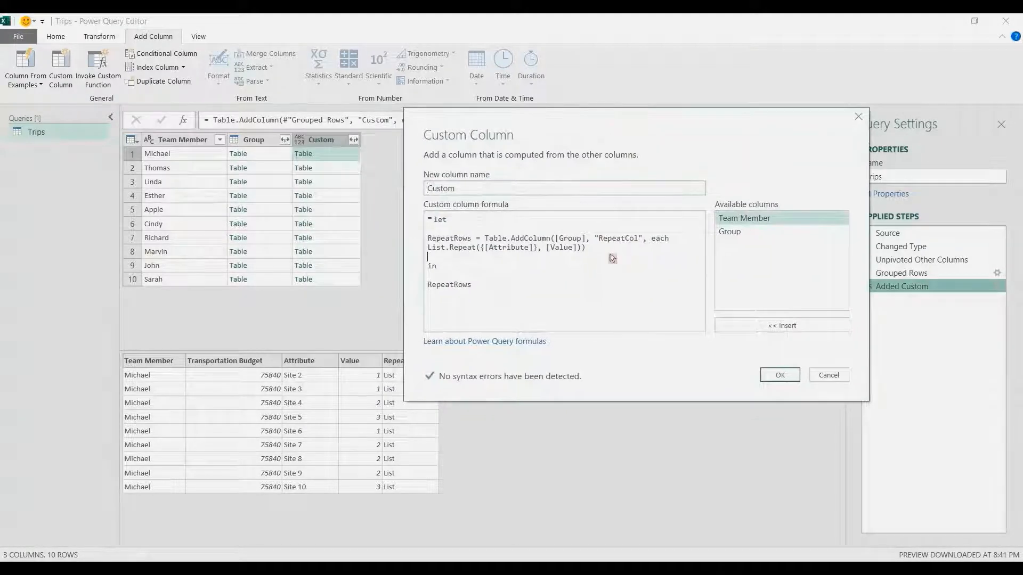
type(",")
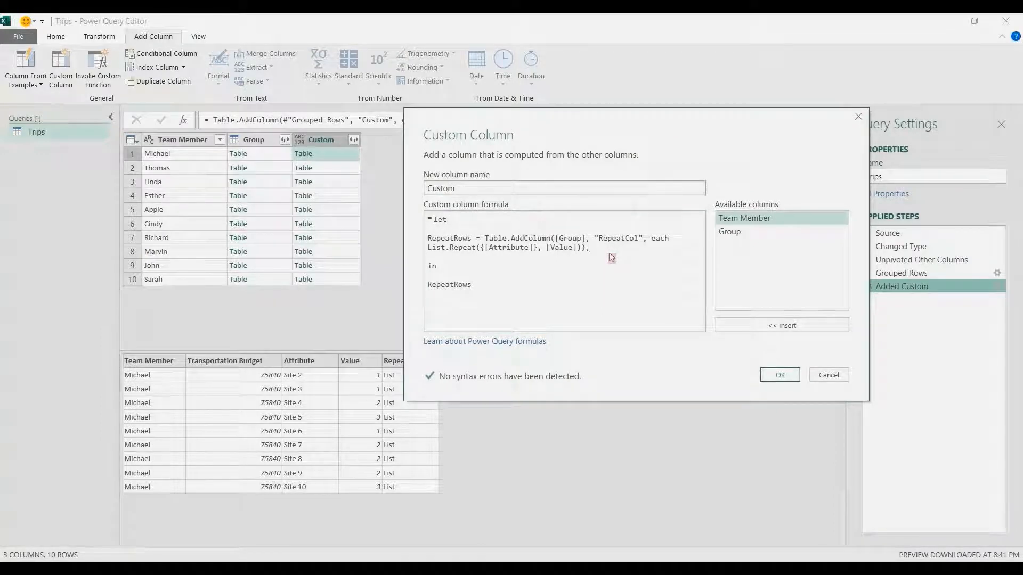
key("Return")
key("Return")
type("Expand")
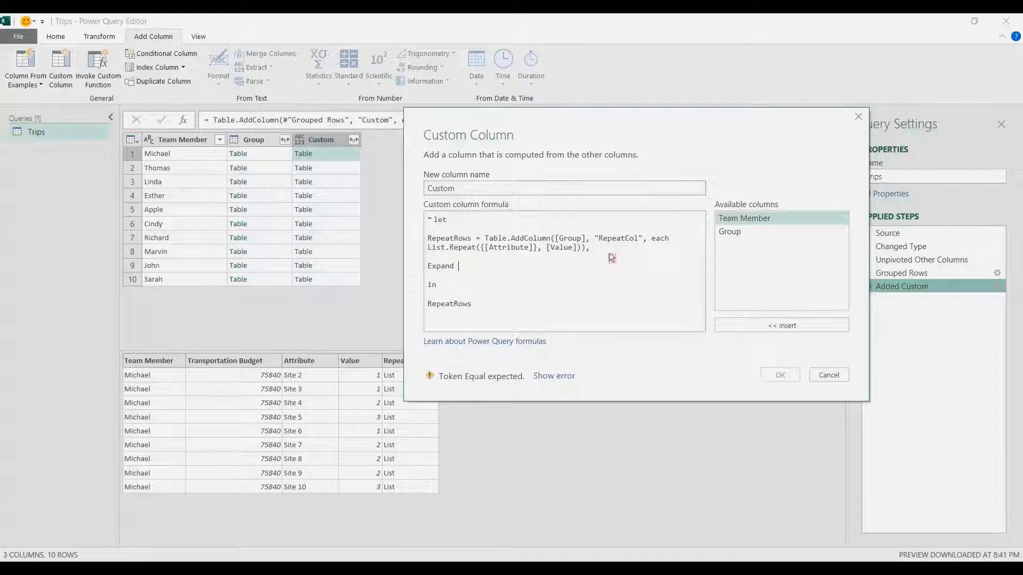
type(" = T")
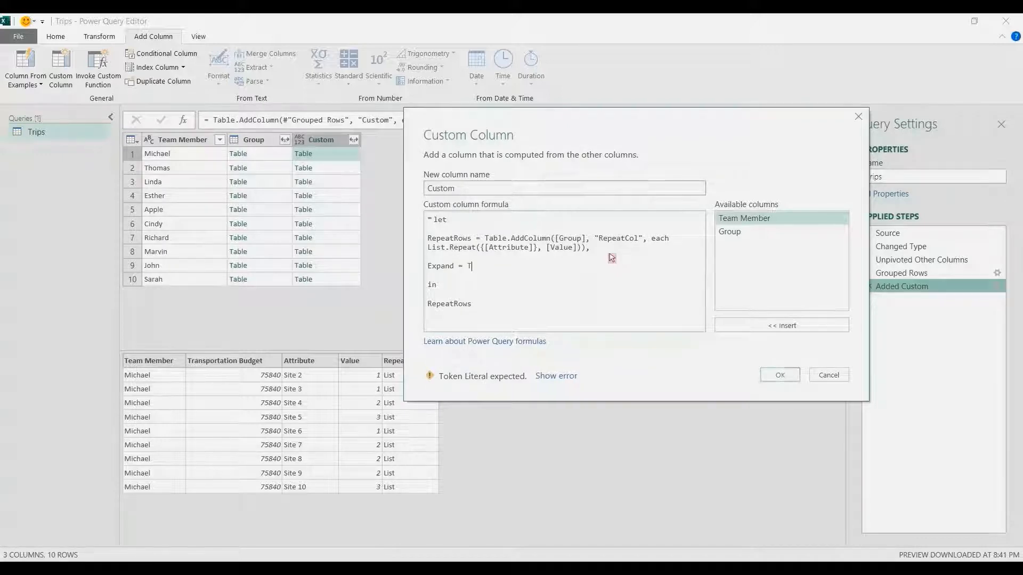
type("able.ExpandListColumn")
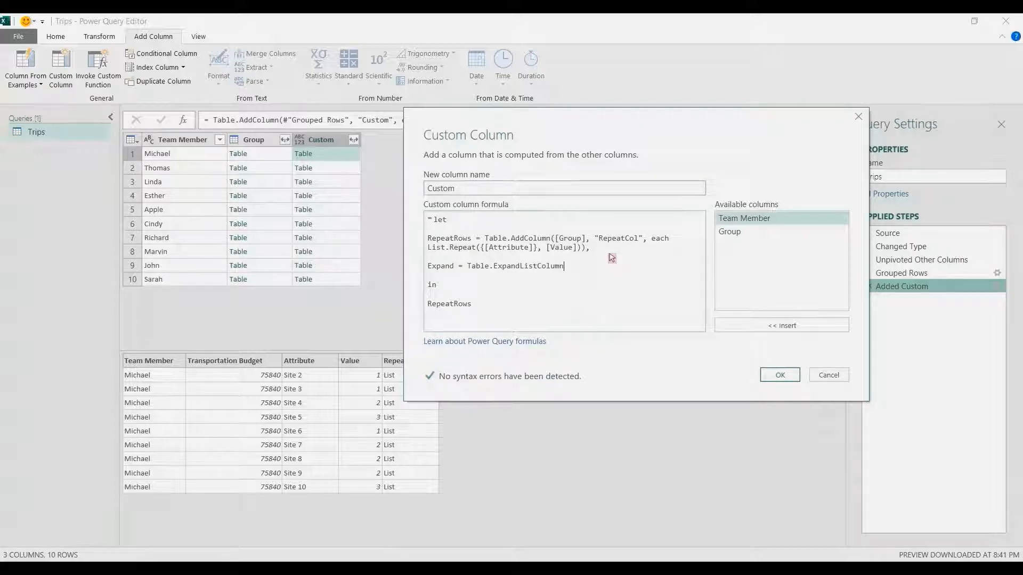
type("(Repe")
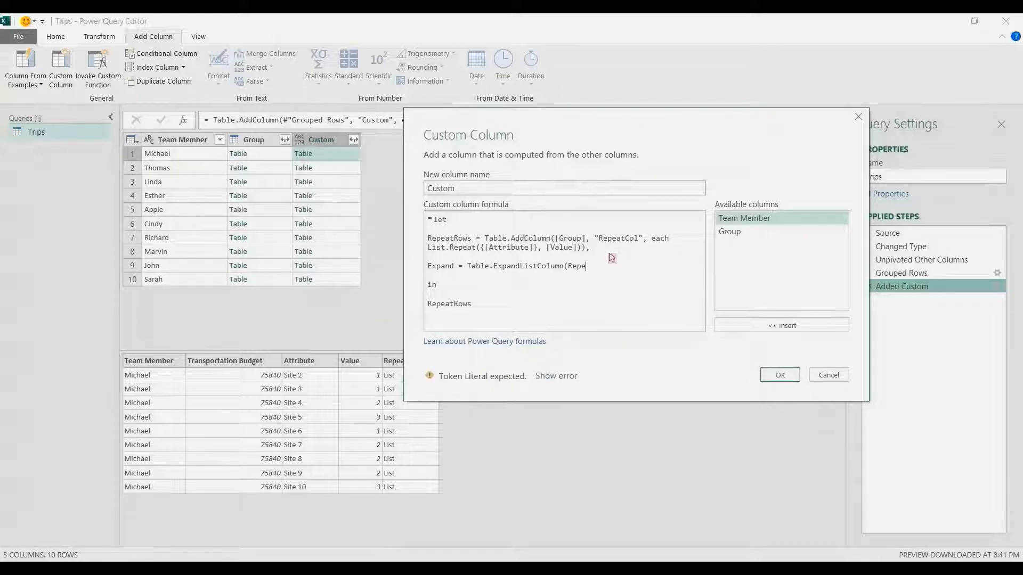
type("atRows, ")
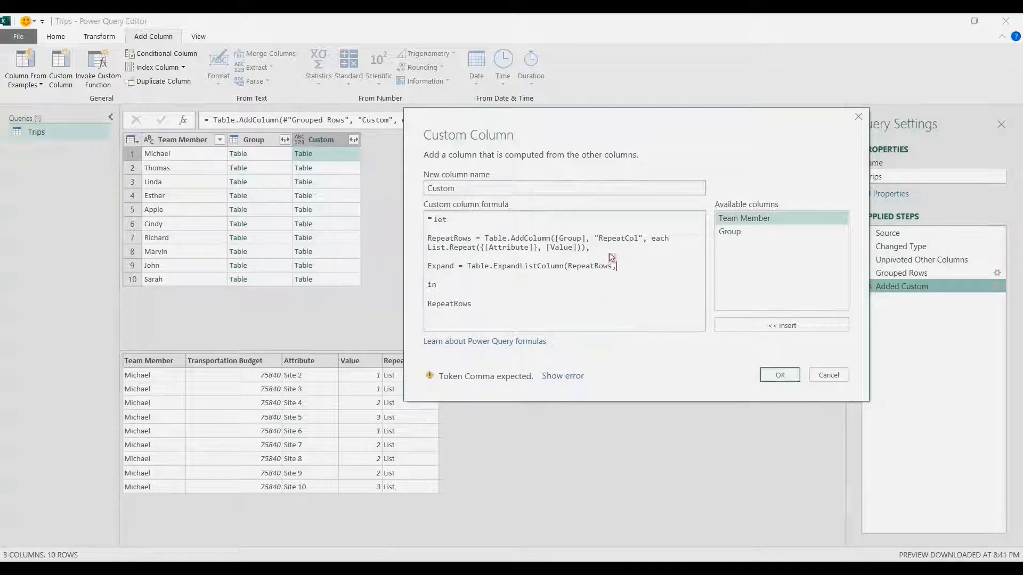
type("\"")
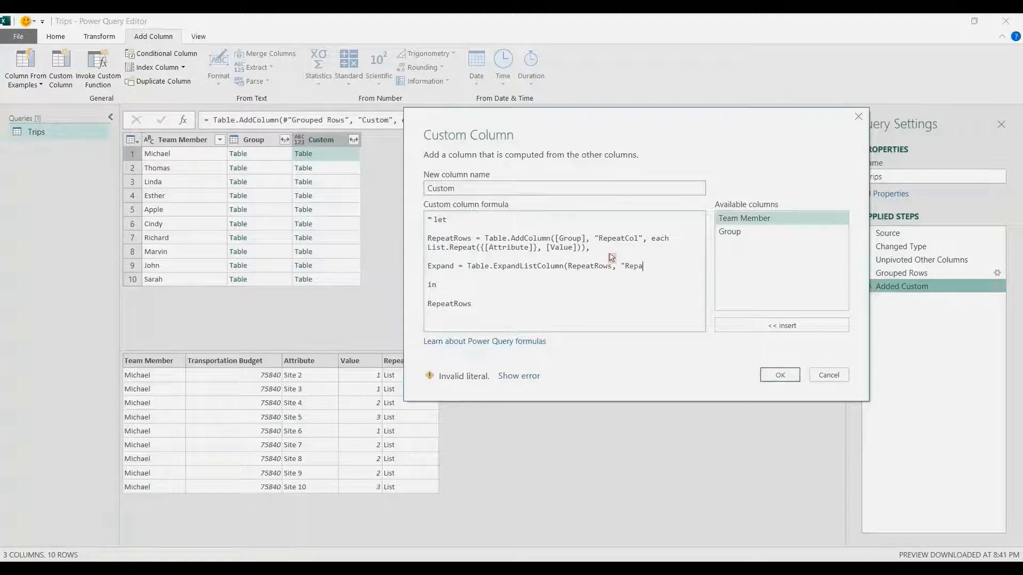
type("RepeatCol\"")
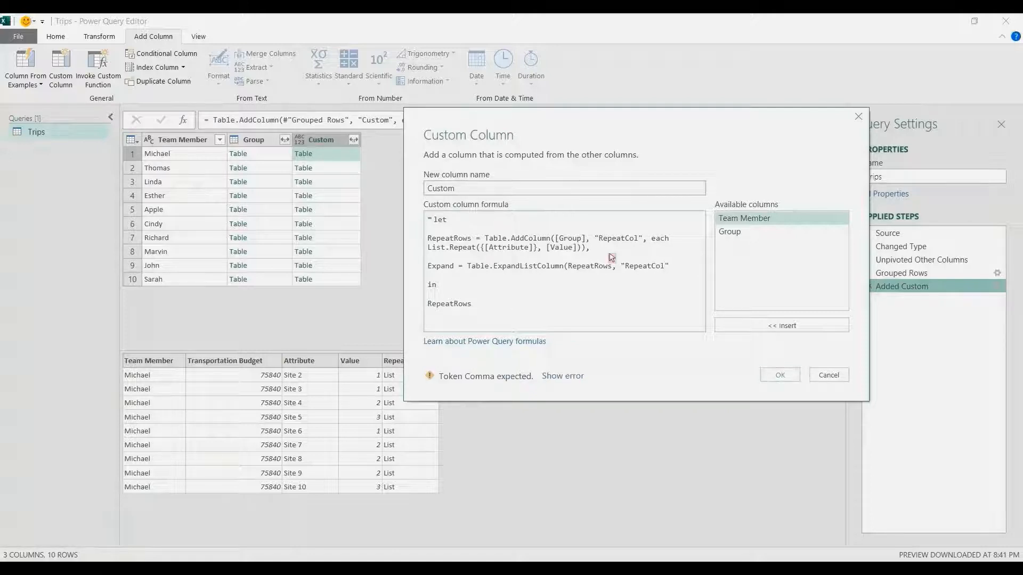
type(")")
- Set the formula's result after in to Expand, apply the formula, and preview the first team member's nested Custom table in an enlarged preview pane
left_click_drag(495, 314, 405, 314)
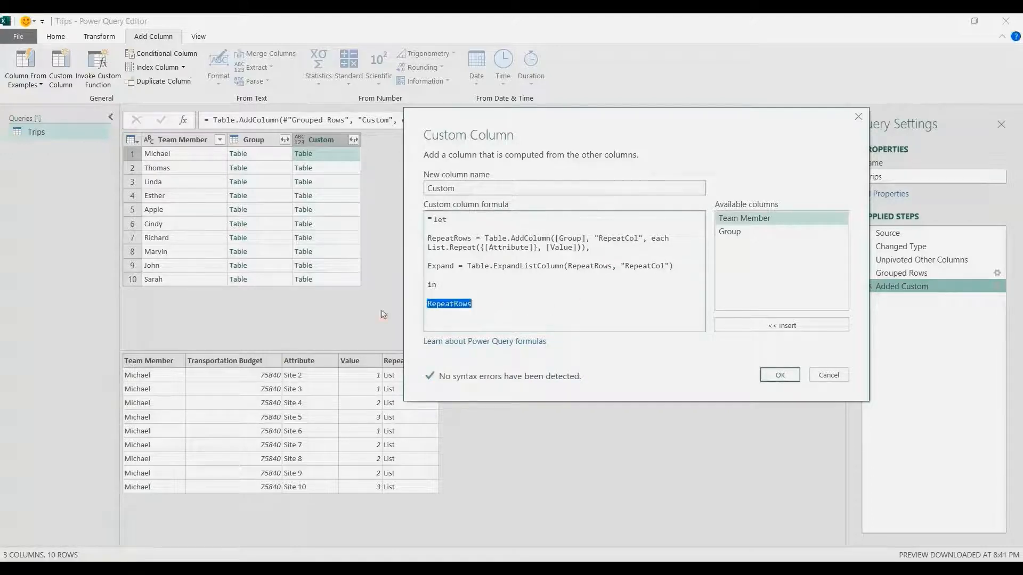
type("Expan")
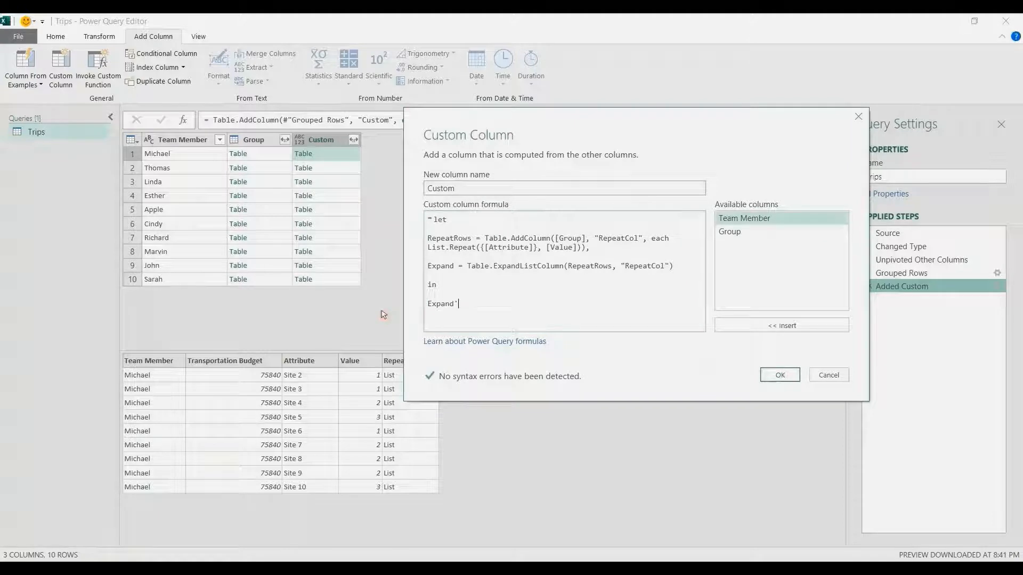
type("d'")
key("Return")
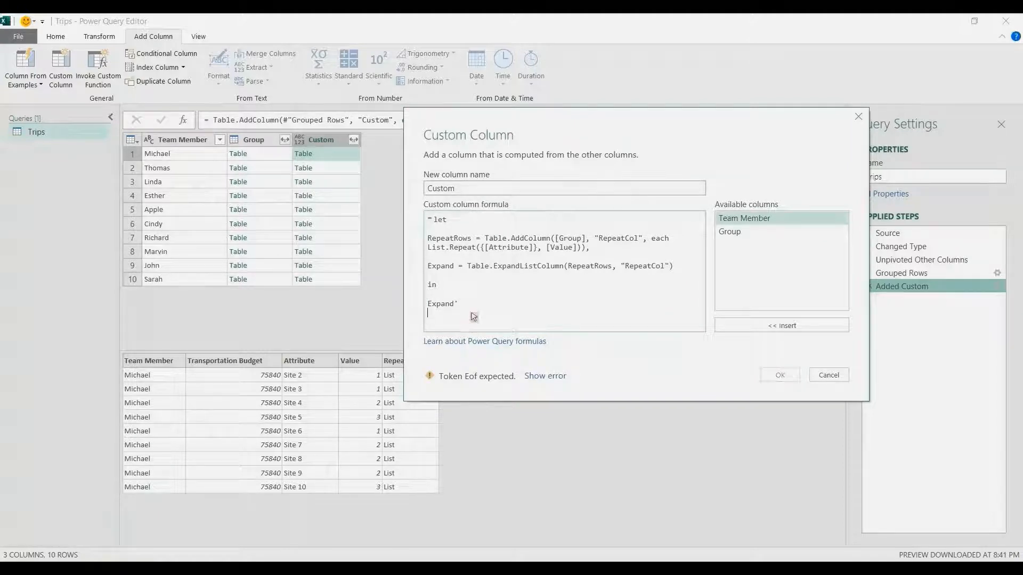
key("BackSpace")
key("BackSpace")
key("Return")
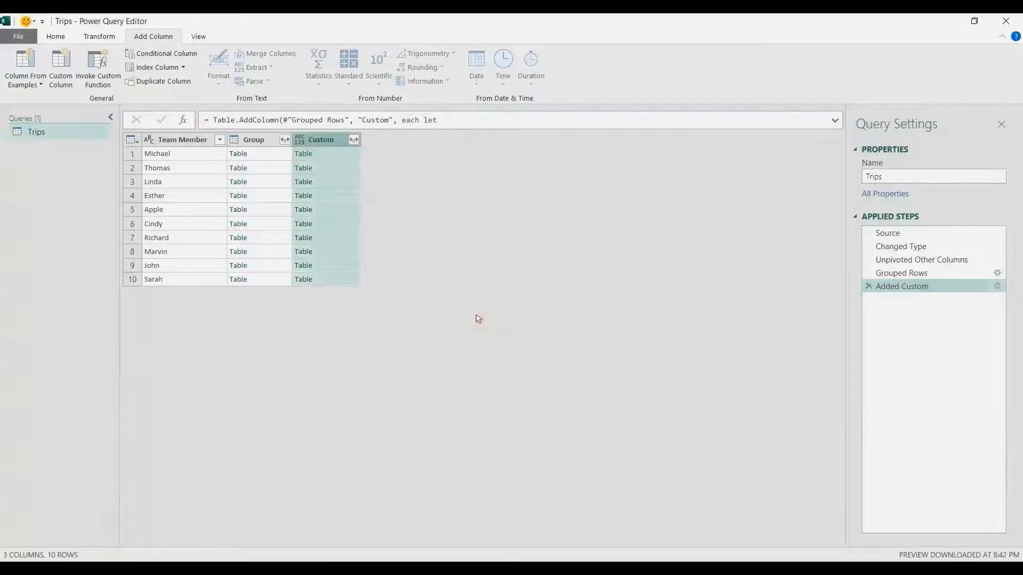
left_click(335, 158)
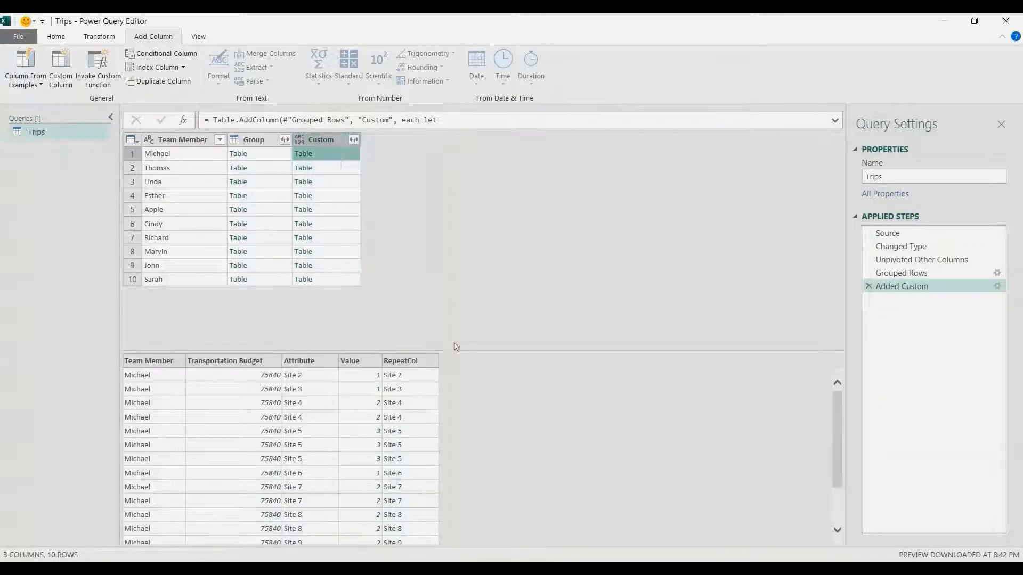
left_click_drag(469, 352, 471, 269)
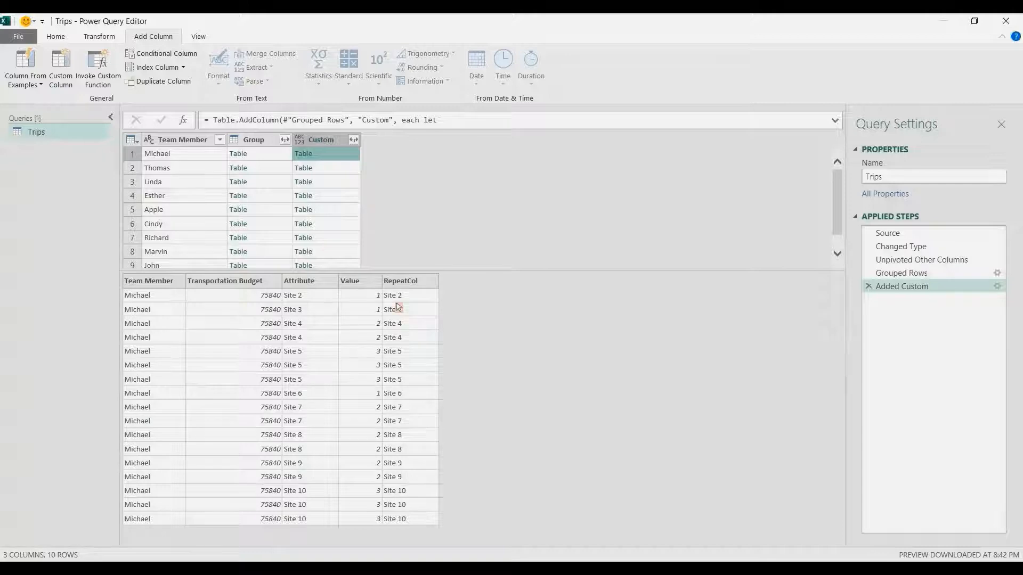
- Edit the Added Custom formula, adding a comma after the Expand expression and the line Count = Table.RowCount(Expand)
double_click(917, 293)
left_click_drag(476, 155, 618, 139)
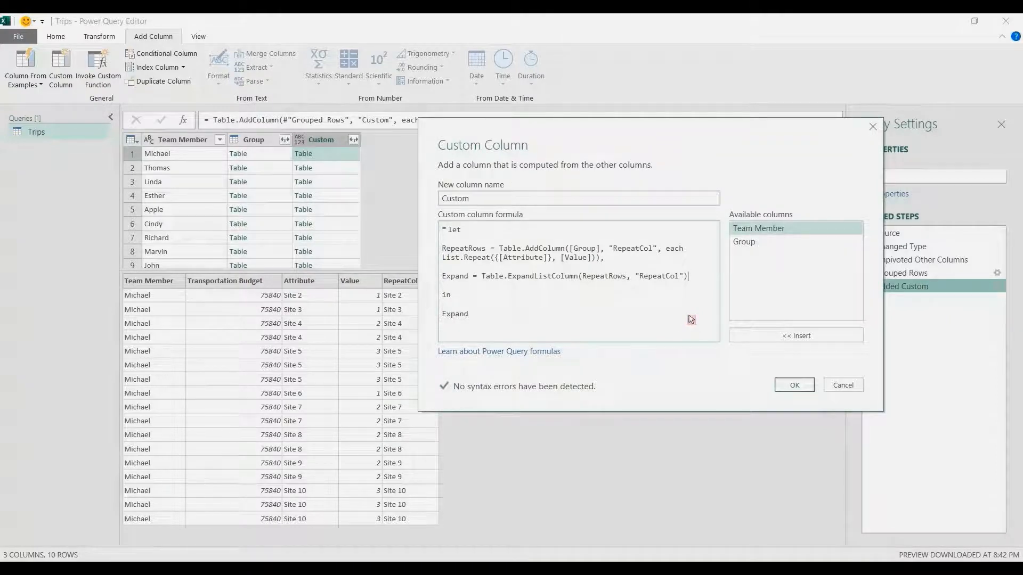
key("Return")
key("Return")
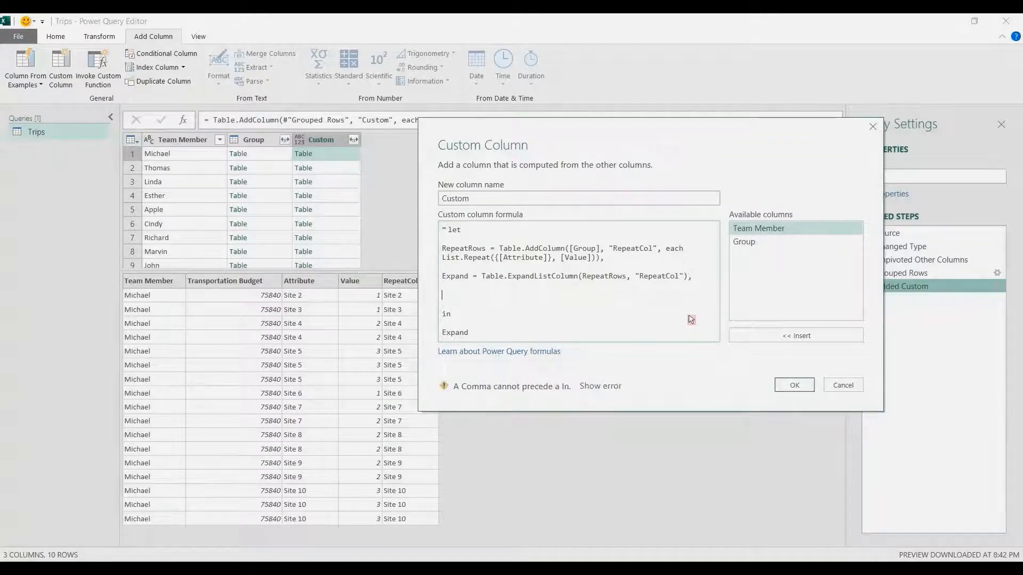
type("Count =")
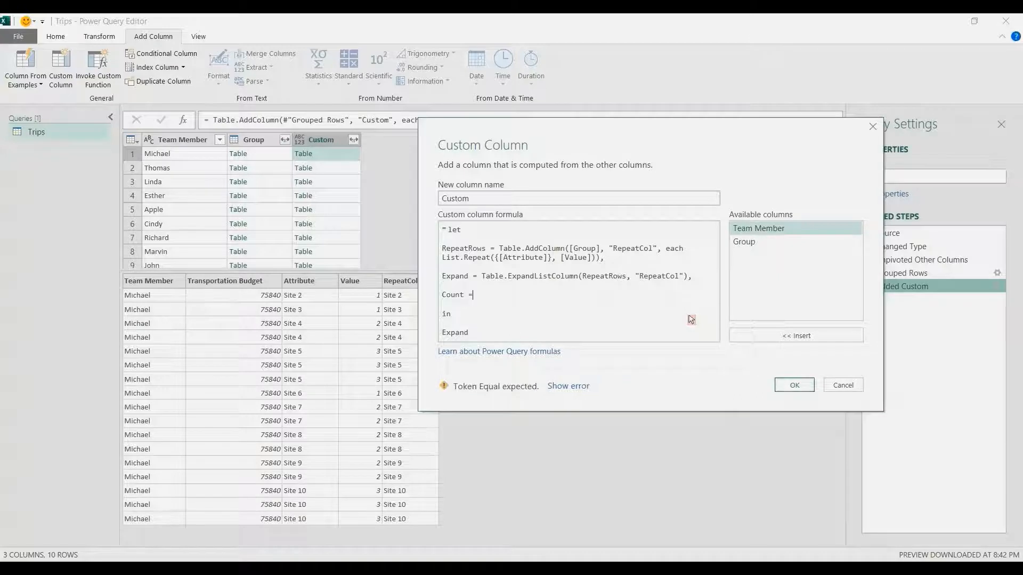
type(" Table.RowCount(")
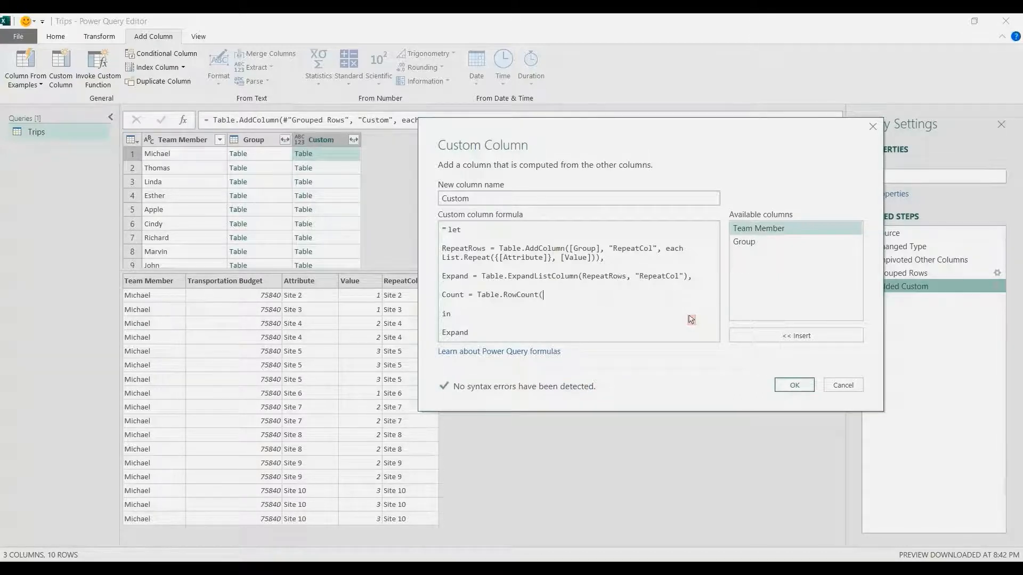
type("E")
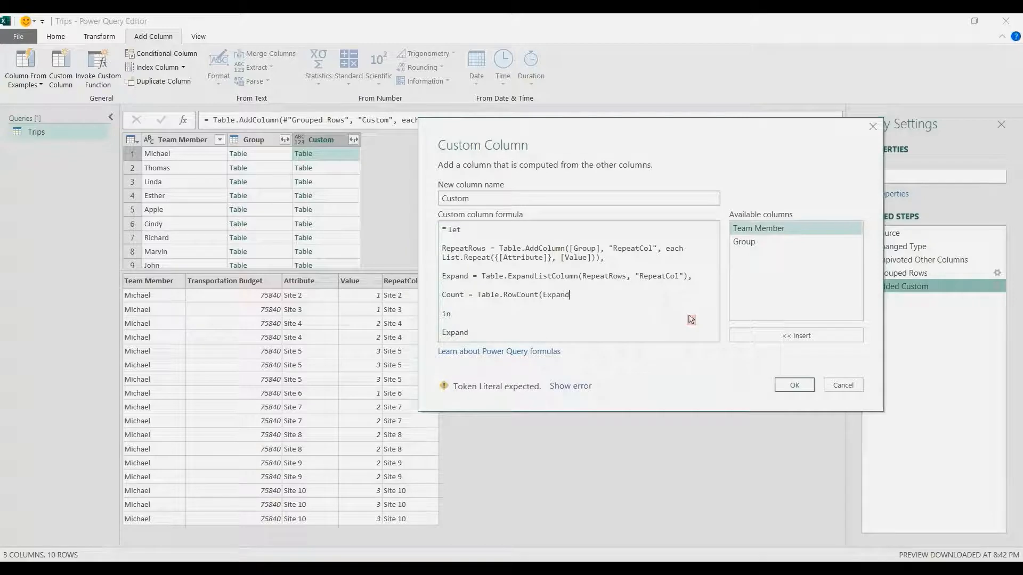
type("xpand")
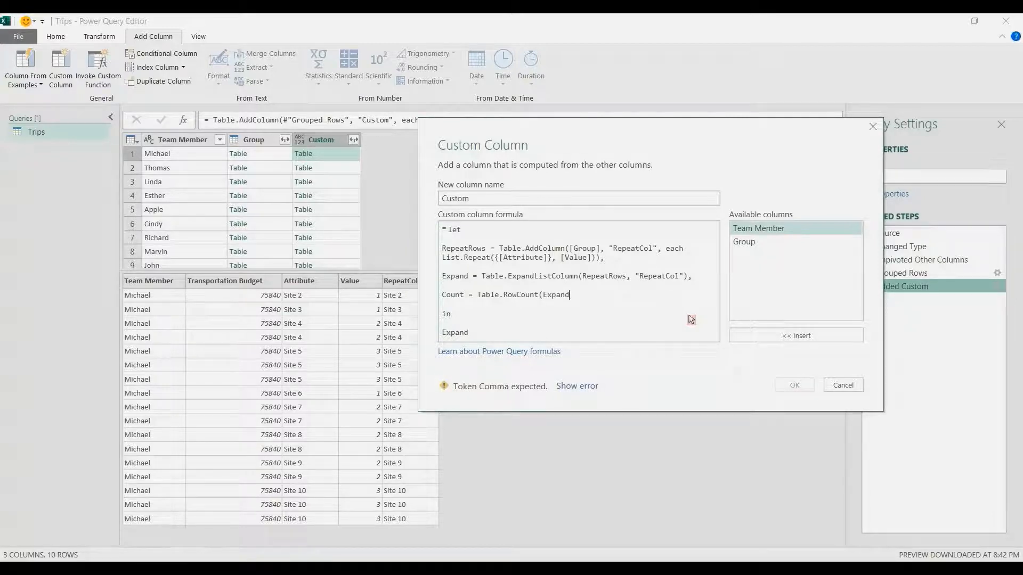
type(")")
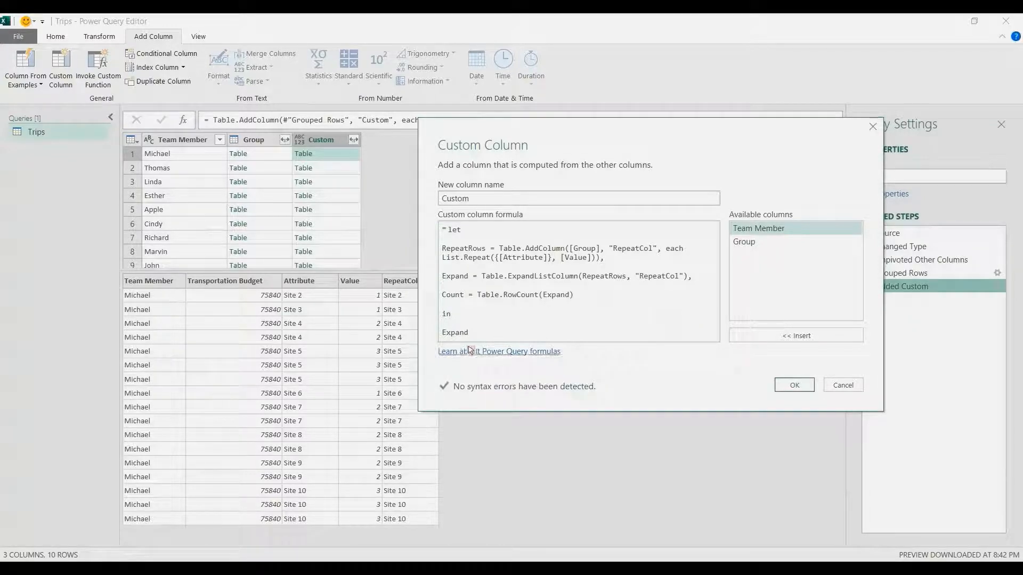
- Make Count the formula's result, apply it, and check the Custom values in rows 1 and 2
left_click_drag(476, 335, 411, 338)
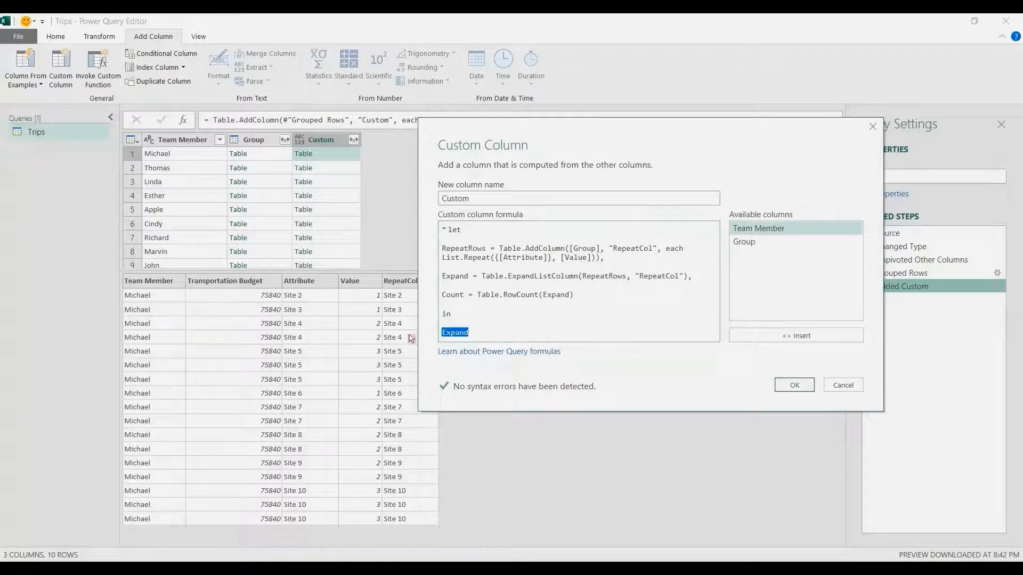
type("Count")
key("Return")
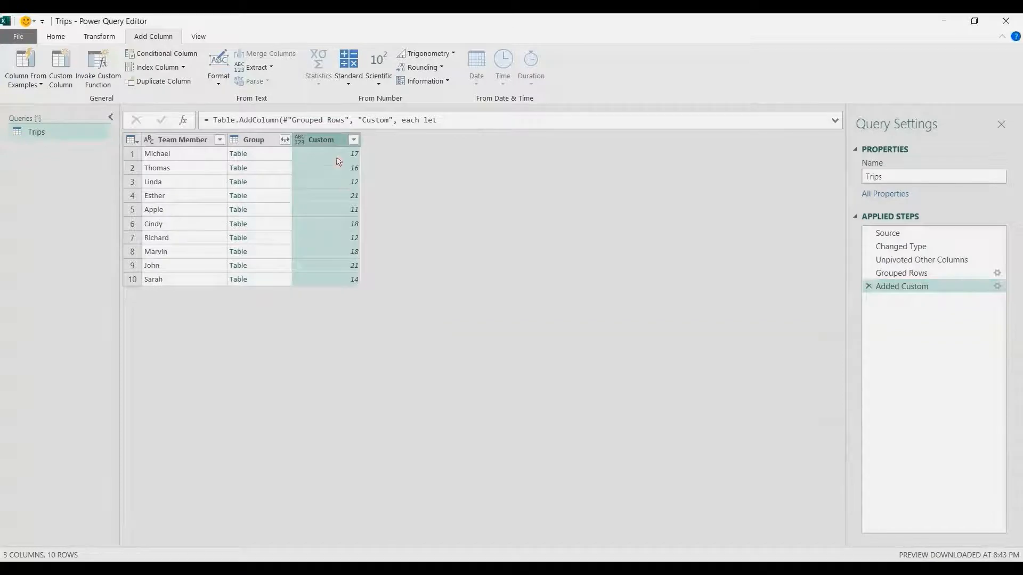
left_click(337, 158)
left_click(343, 171)
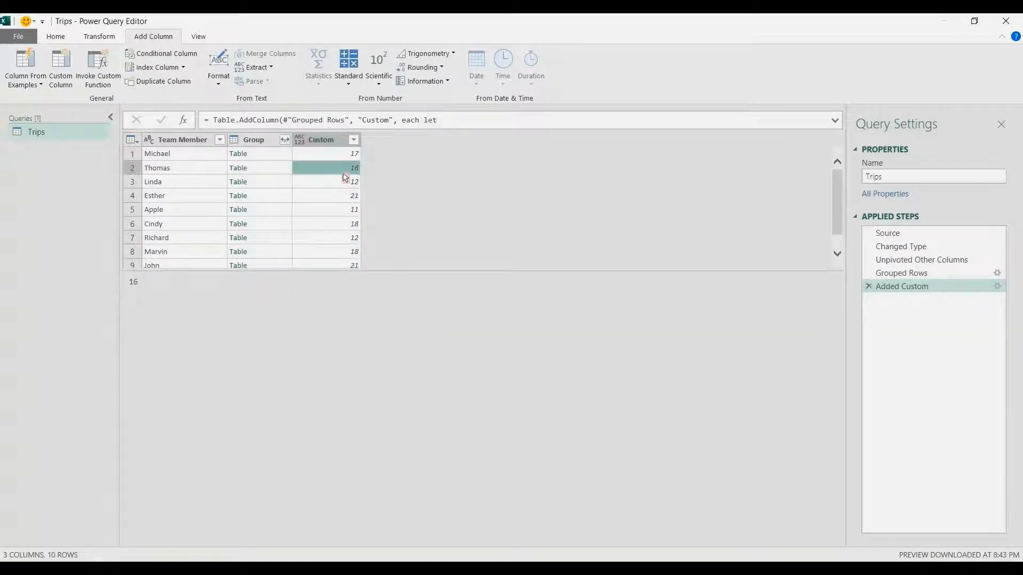
- Switch the Added Custom formula's result back to Expand, apply it, and preview the first row's nested table
left_click(902, 291)
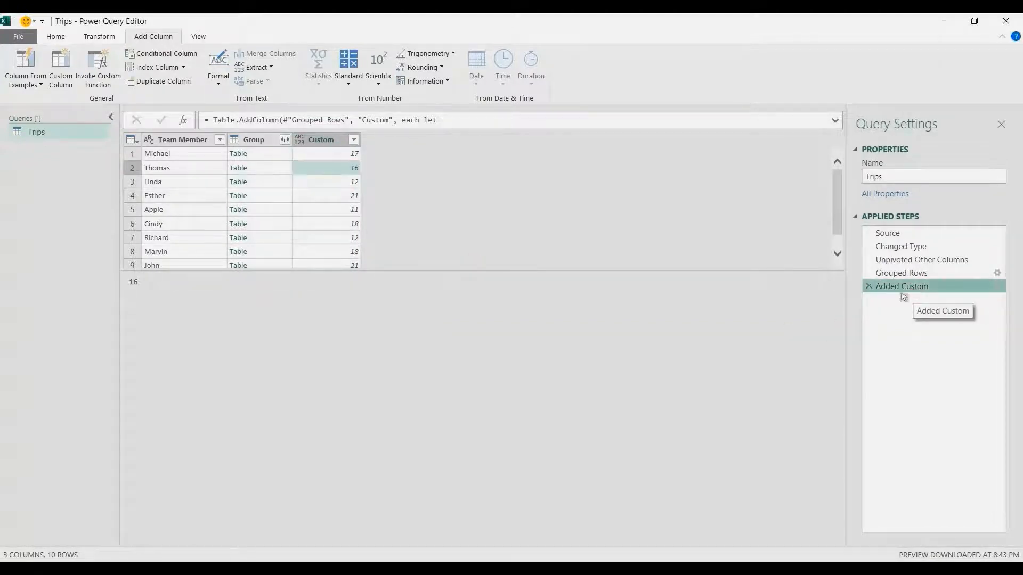
double_click(902, 292)
double_click(314, 355)
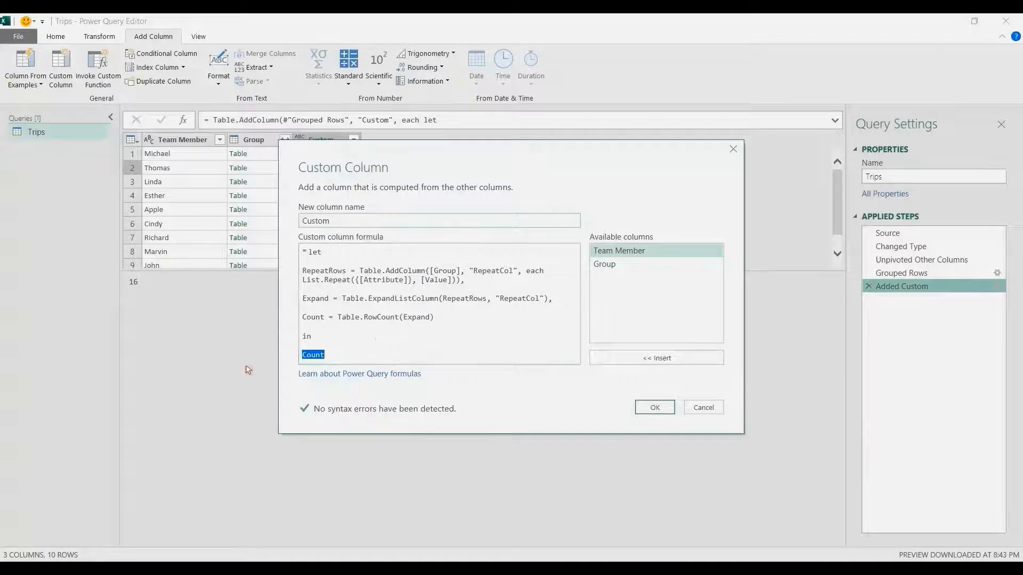
type("Expand")
key("Return")
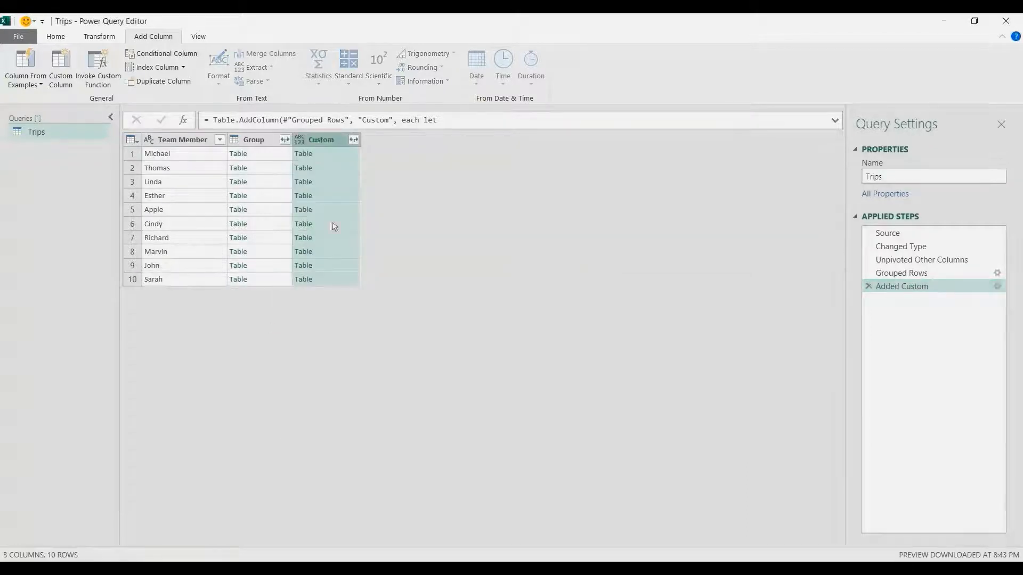
left_click(343, 160)
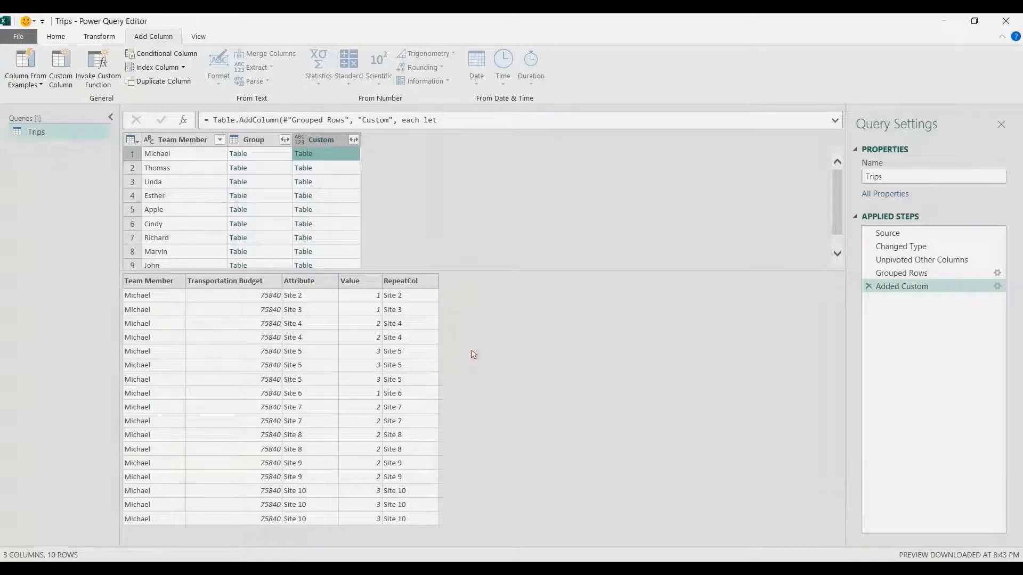
- Reopen the Added Custom formula, add a comma after the Count expression, and begin a new line with Budget = Table.AddColumn(
double_click(906, 288)
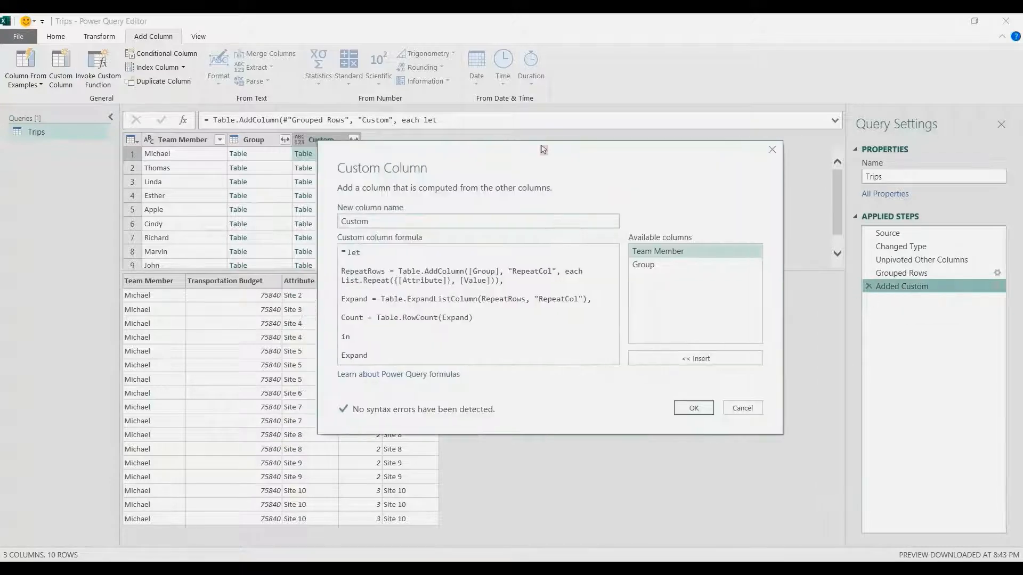
left_click_drag(542, 150, 634, 102)
left_click(590, 278)
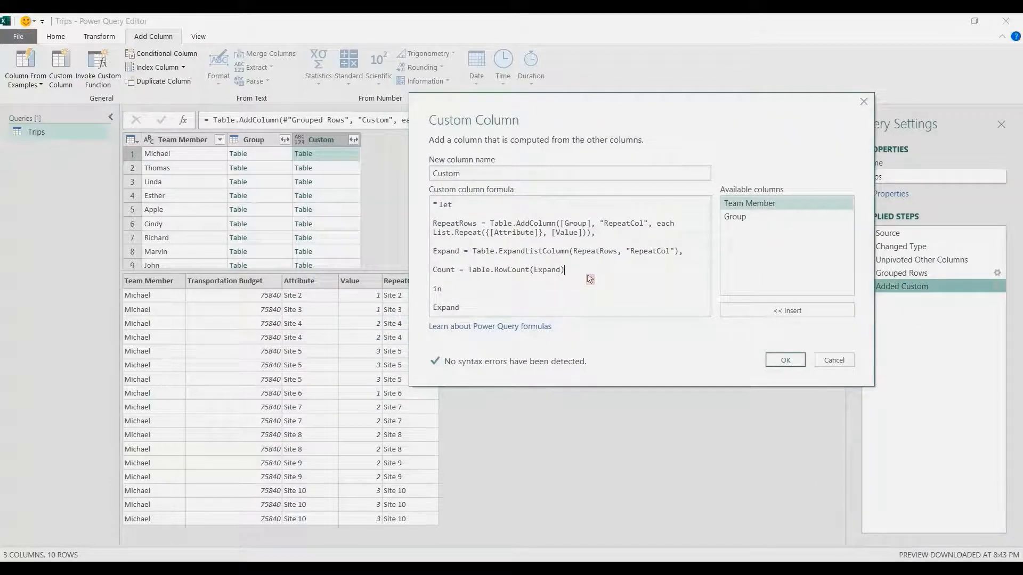
type(",")
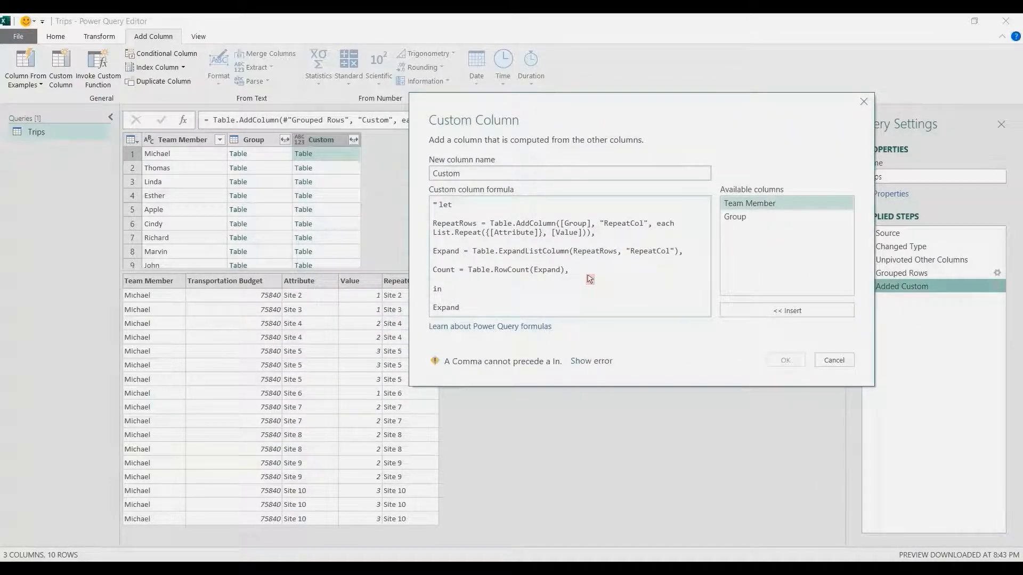
key("Return")
key("Return")
type("Budget ")
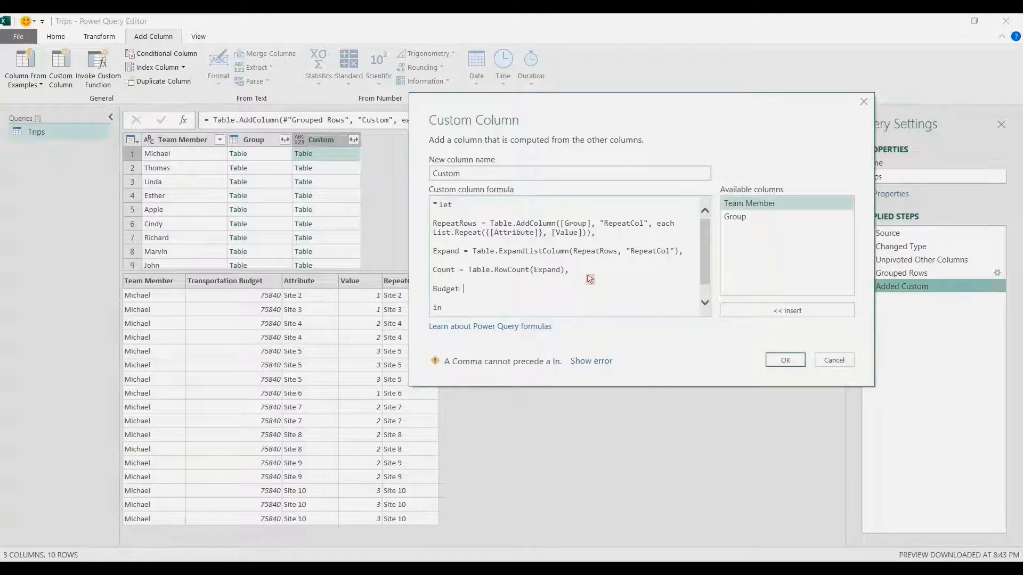
type("= ")
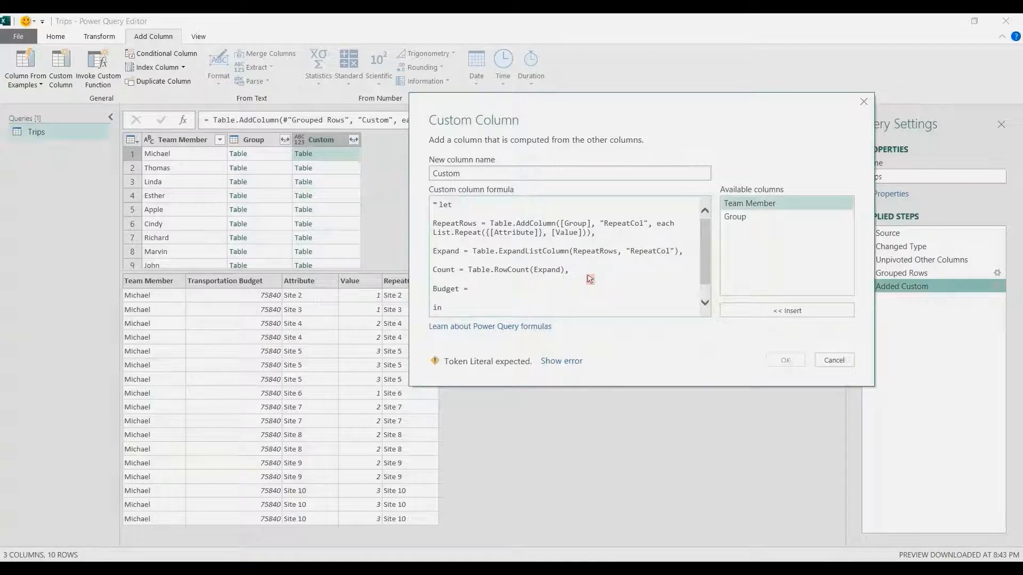
type("Table.AddColumn(")
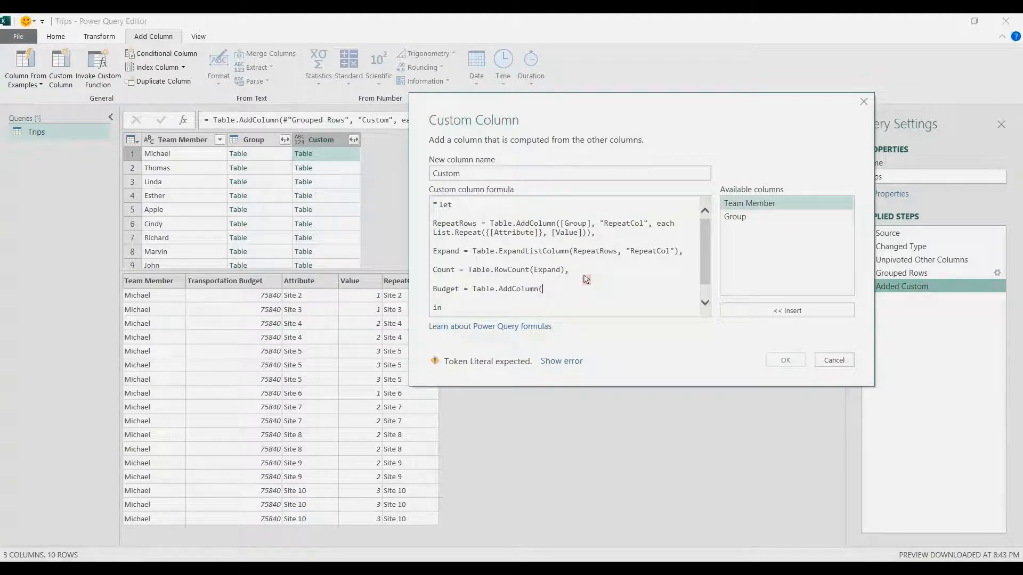
- Continue the Budget expression with Expand as its table, "Budget per Trip" as the new column name, and each
left_click_drag(462, 253, 421, 255)
left_click(552, 297)
type("Expand")
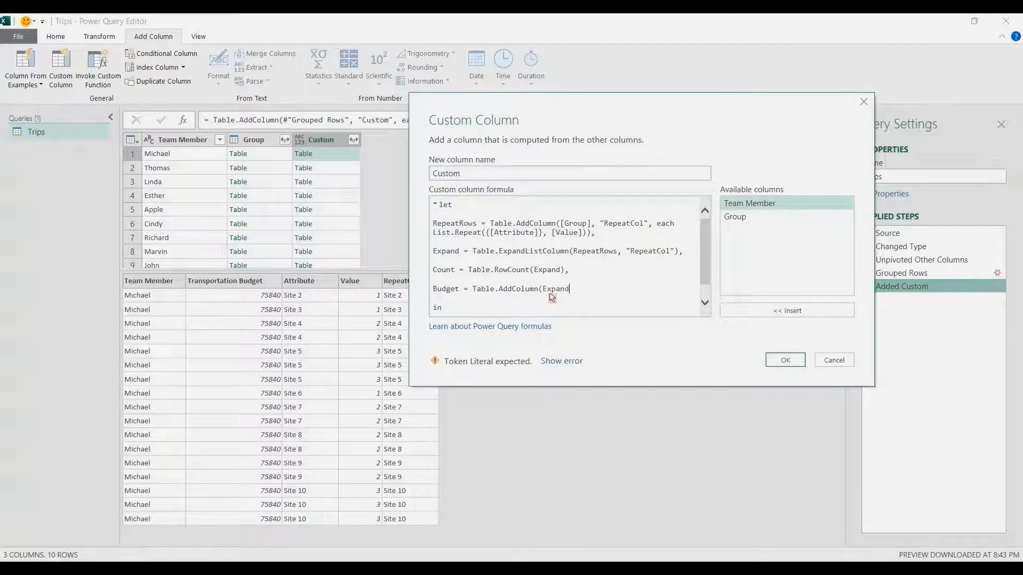
type(", \"")
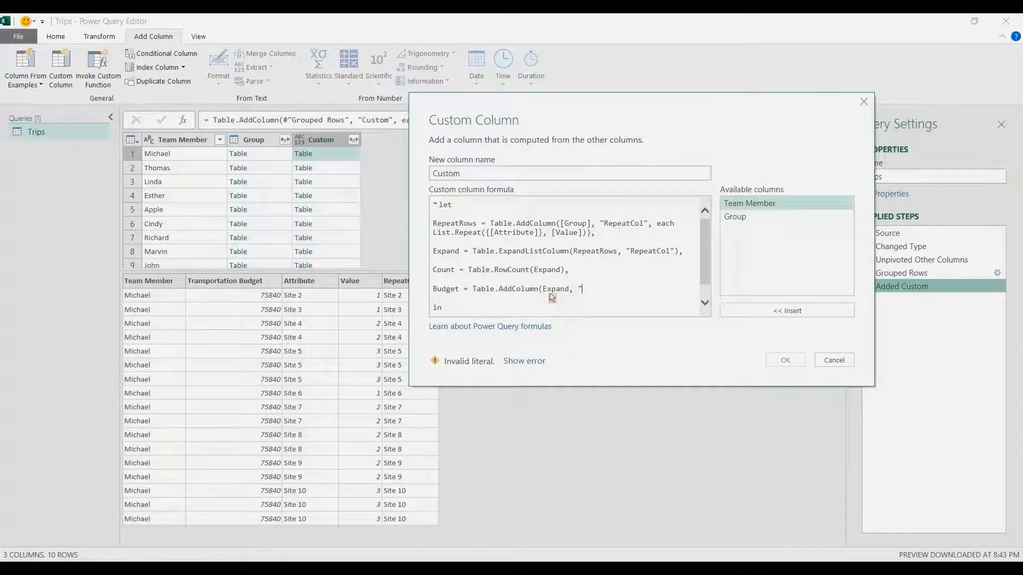
type("Budget per Trip\",")
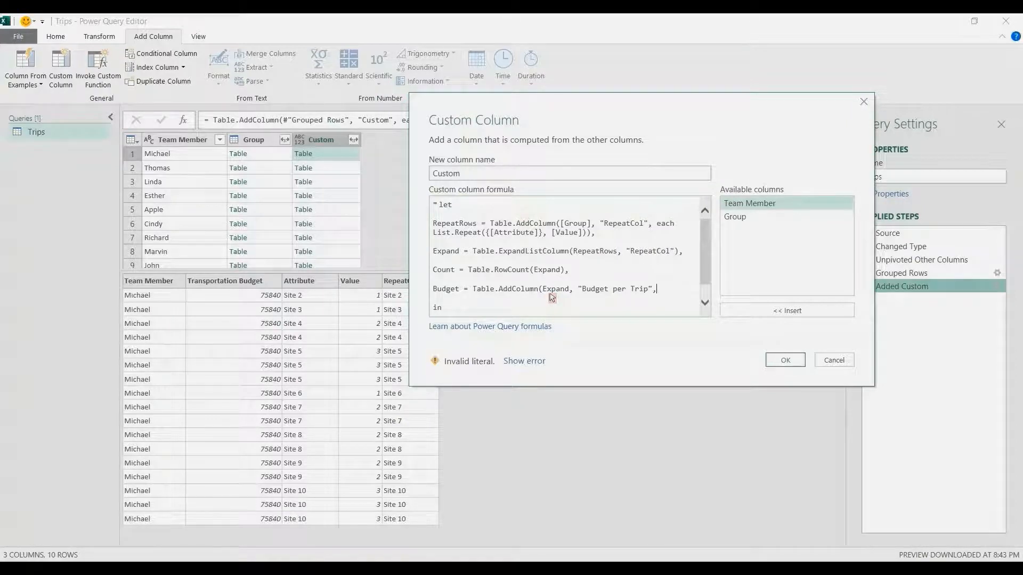
type(" each")
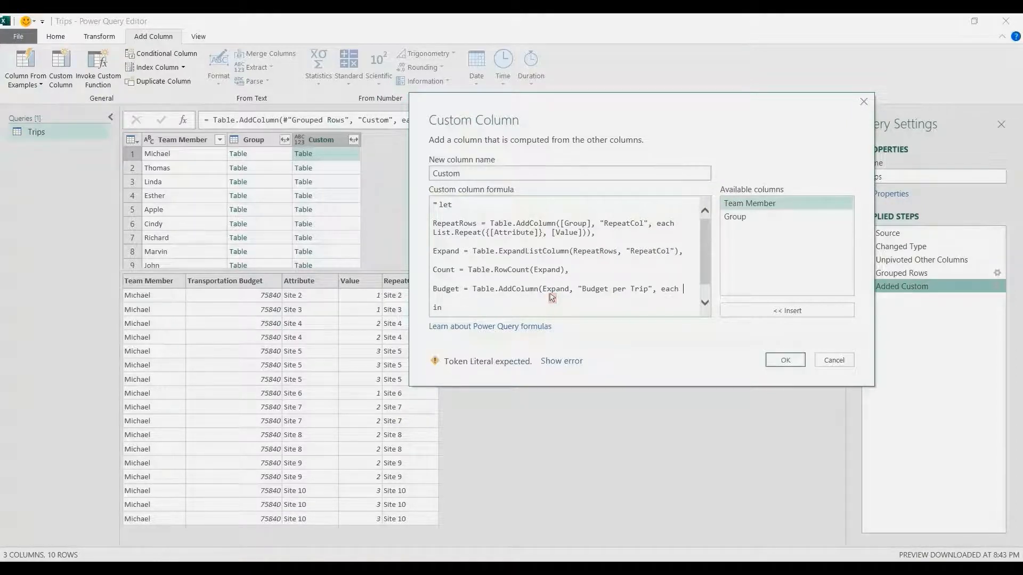
- Complete the Budget expression by dividing [Transportation Budget] by Count and closing the parenthesis
left_click_drag(595, 112, 636, 96)
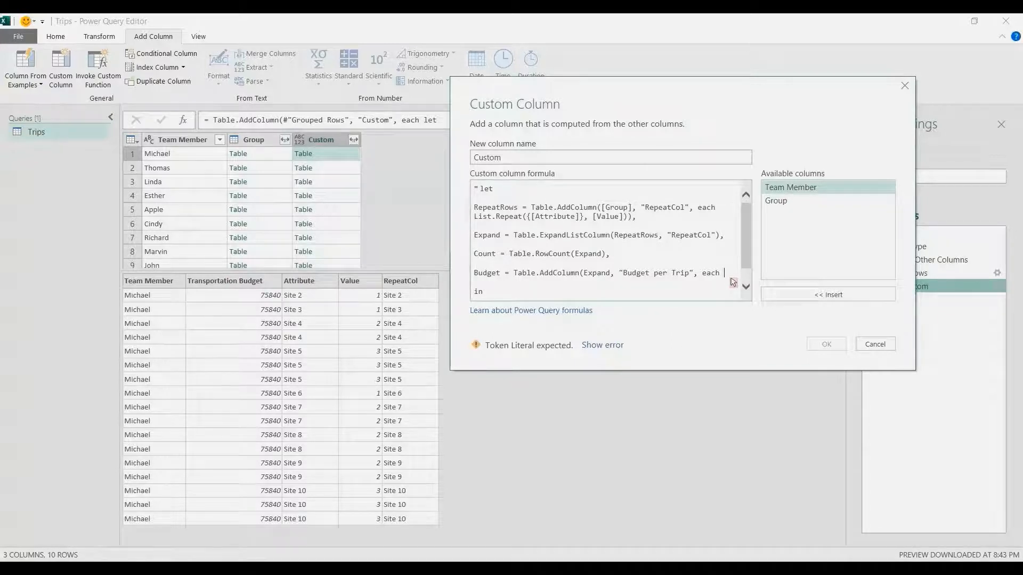
type("[Transpor")
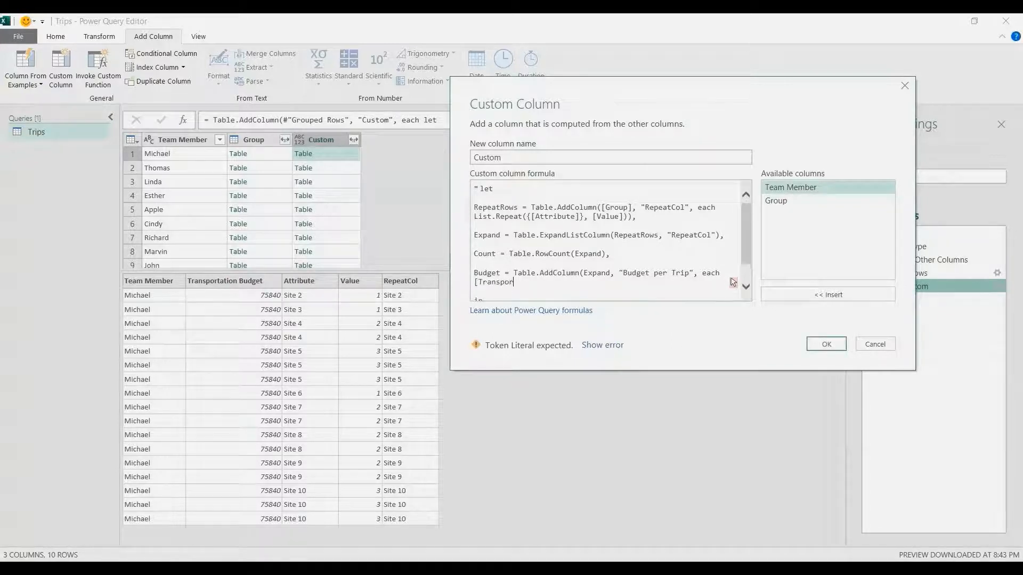
type("tation")
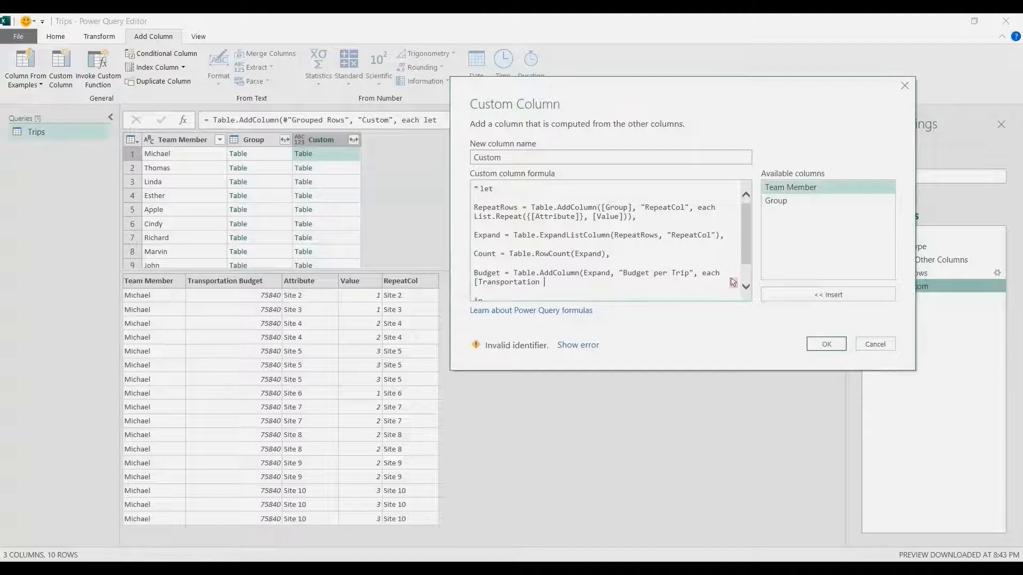
type(" Budget] /")
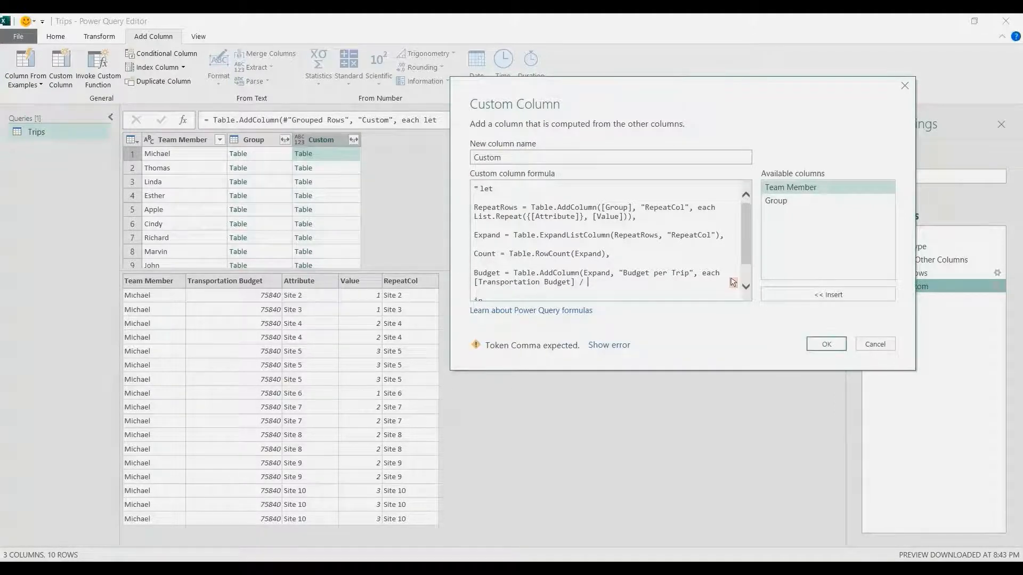
left_click(492, 254)
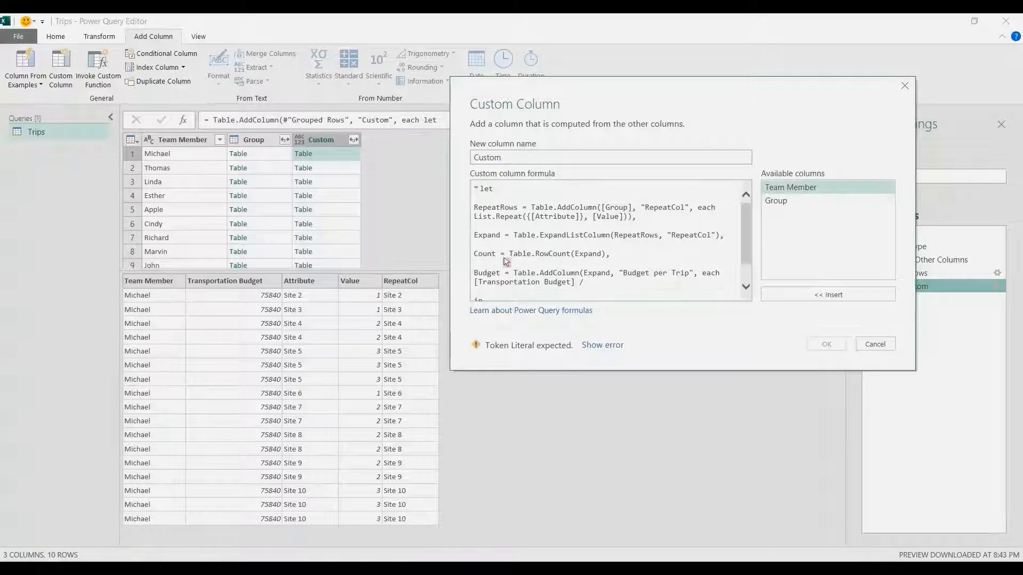
double_click(483, 255)
left_click(587, 283)
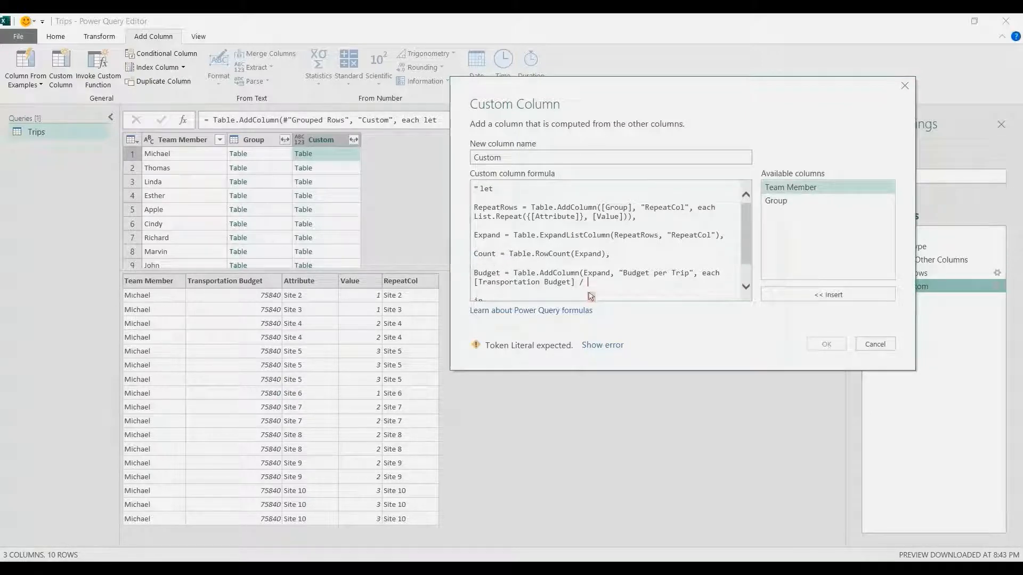
type("Count)")
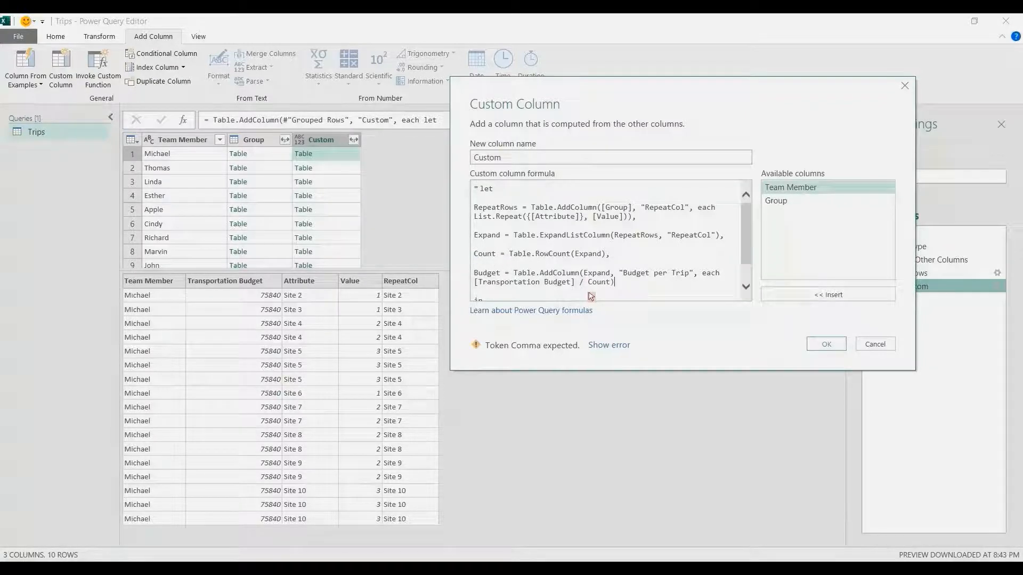
- Change the formula's result from Expand to Budget, apply it, and preview the nested tables in rows 1 and 2
scroll(590, 296, "down", 1)
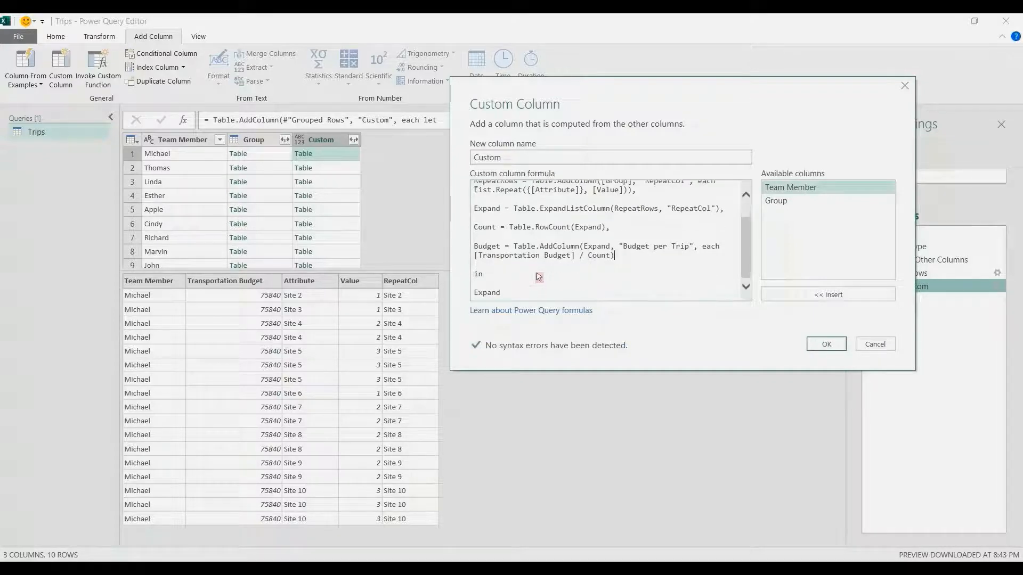
left_click_drag(499, 293, 442, 299)
type("Budget")
key("Return")
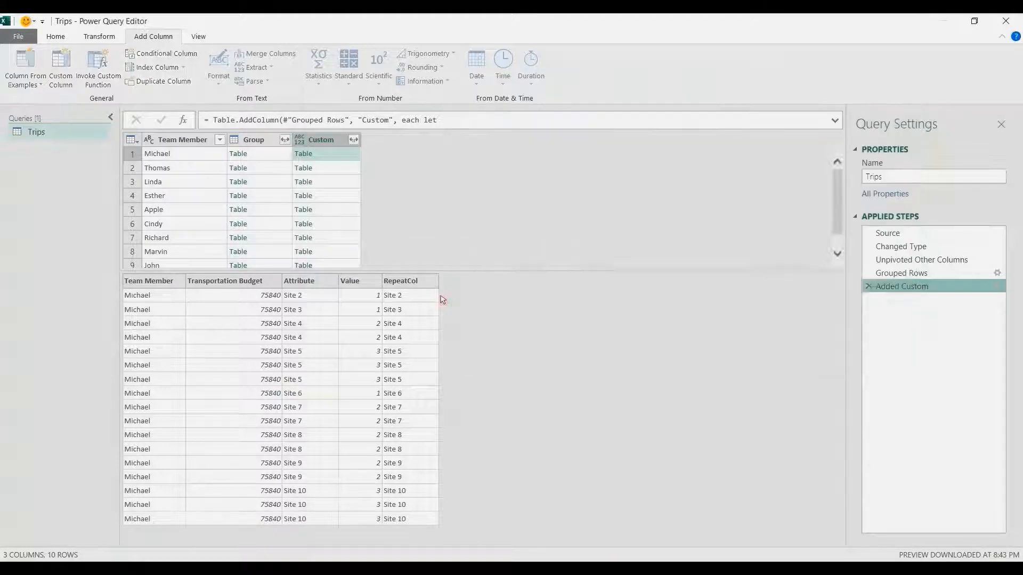
left_click(344, 157)
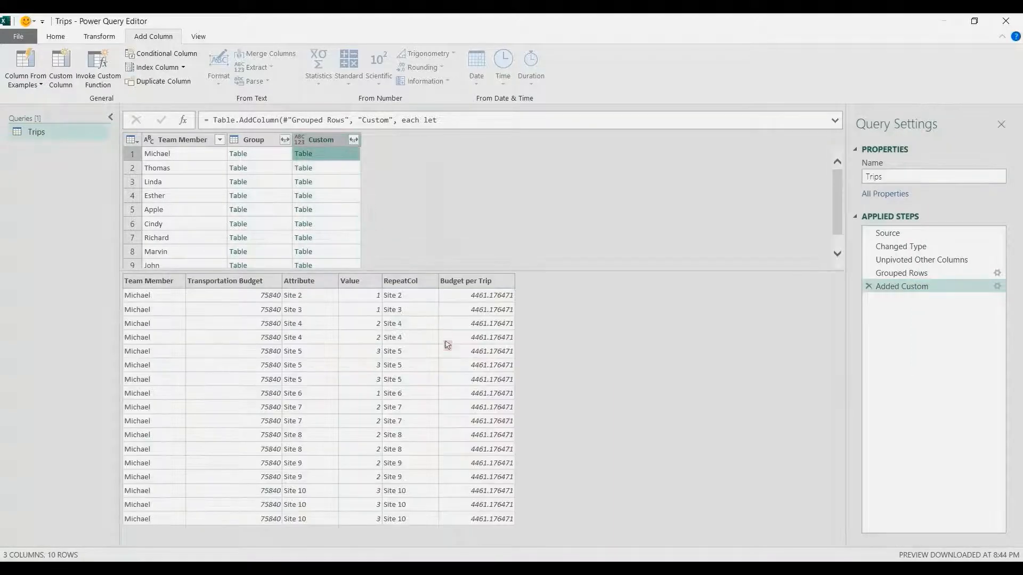
left_click(334, 174)
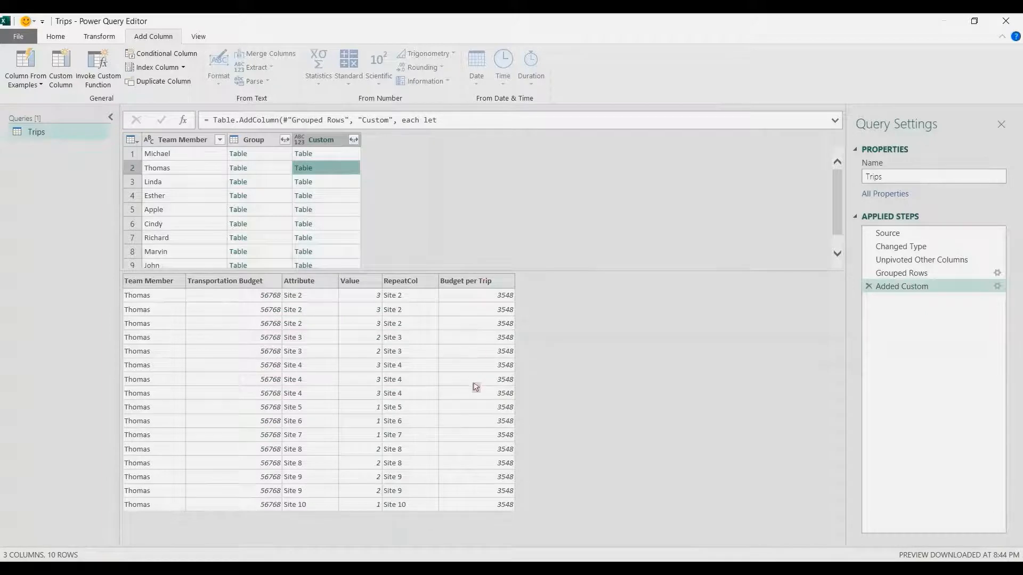
- Expand the Custom column to Transportation Budget, Attribute and Budget per Trip only, without the original column name as prefix
left_click(353, 140)
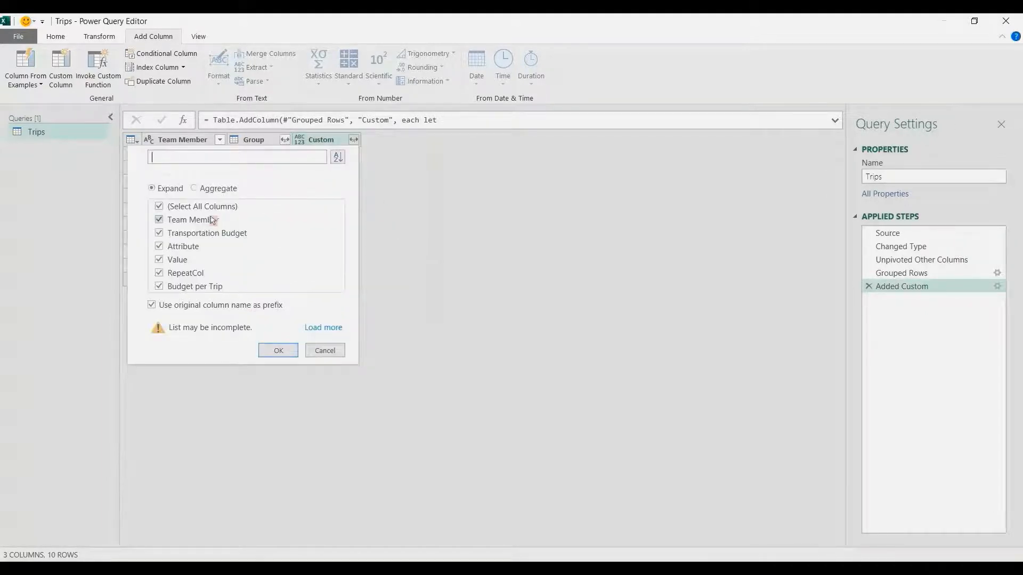
left_click(154, 306)
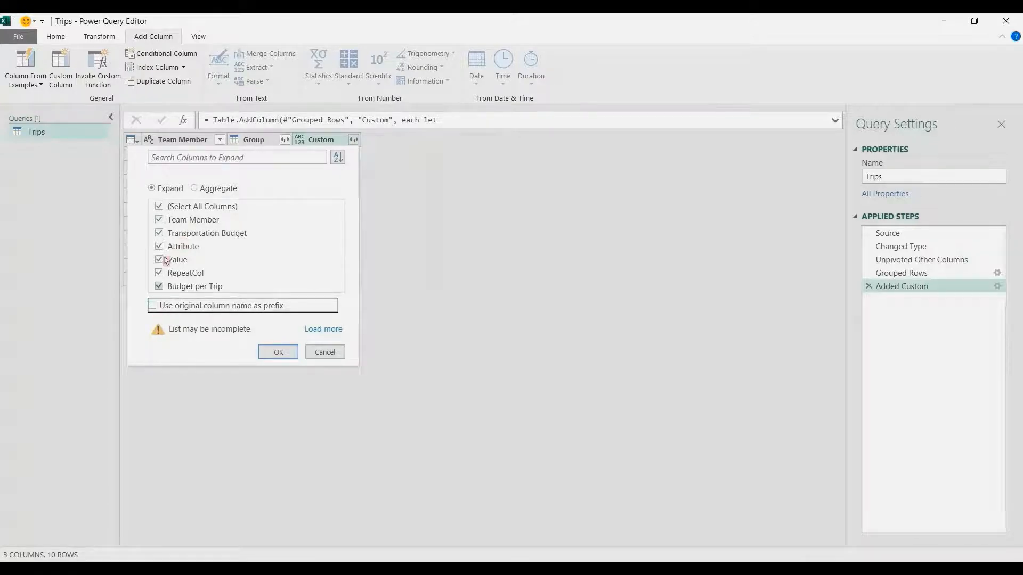
left_click(162, 222)
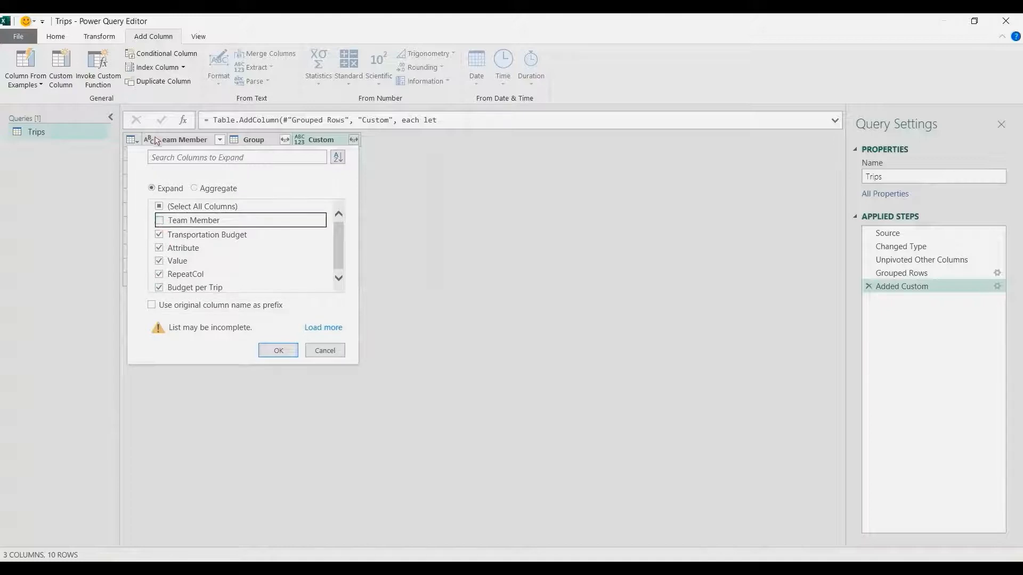
left_click(160, 261)
left_click(161, 276)
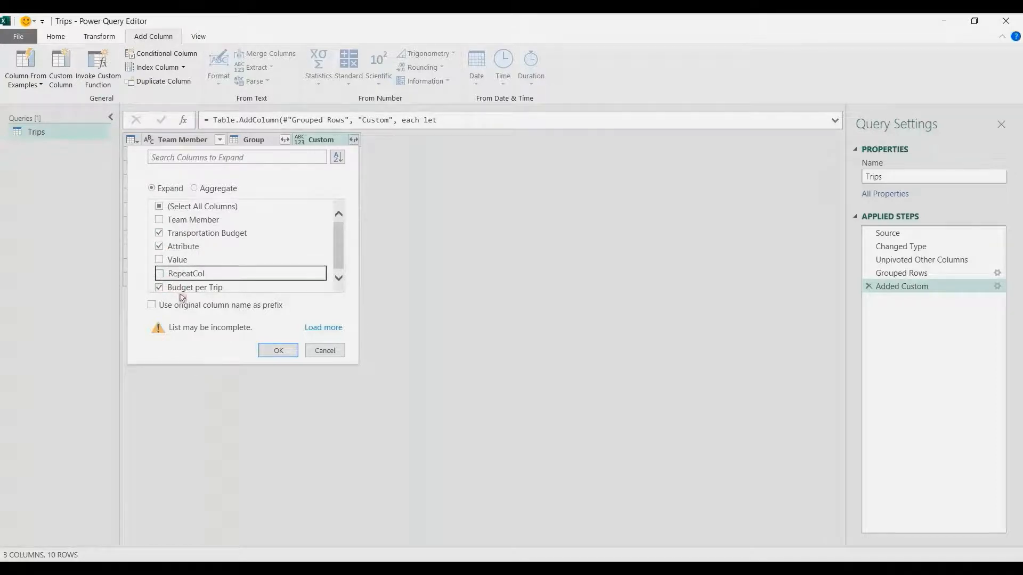
left_click(267, 355)
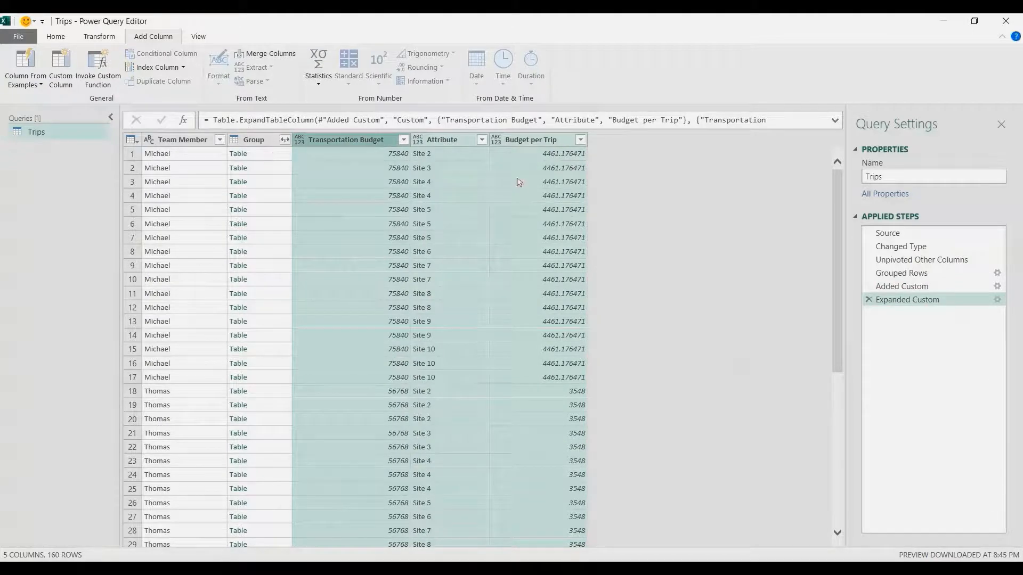
- Remove the Group column from the expanded table
left_click(251, 141)
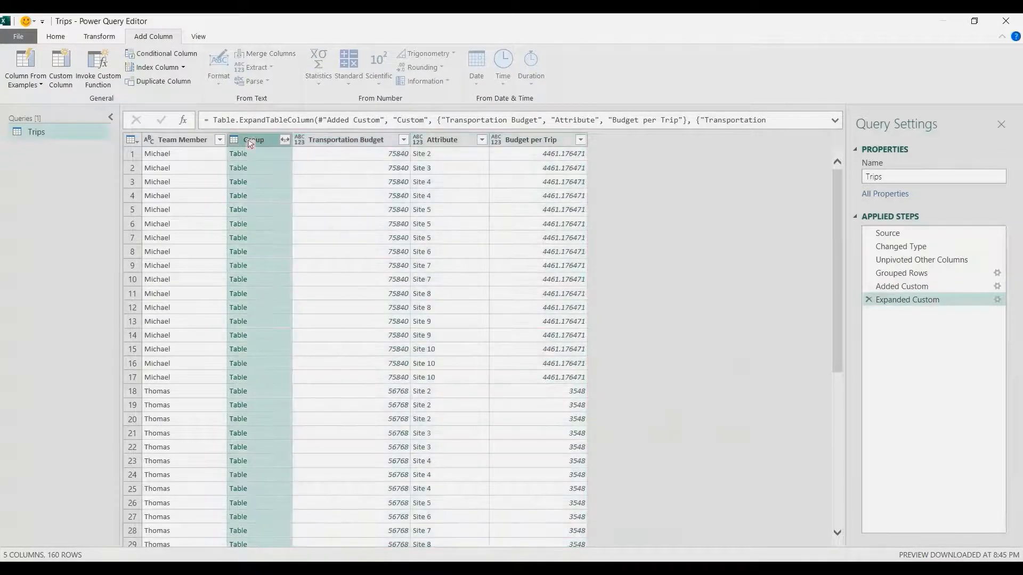
right_click(251, 142)
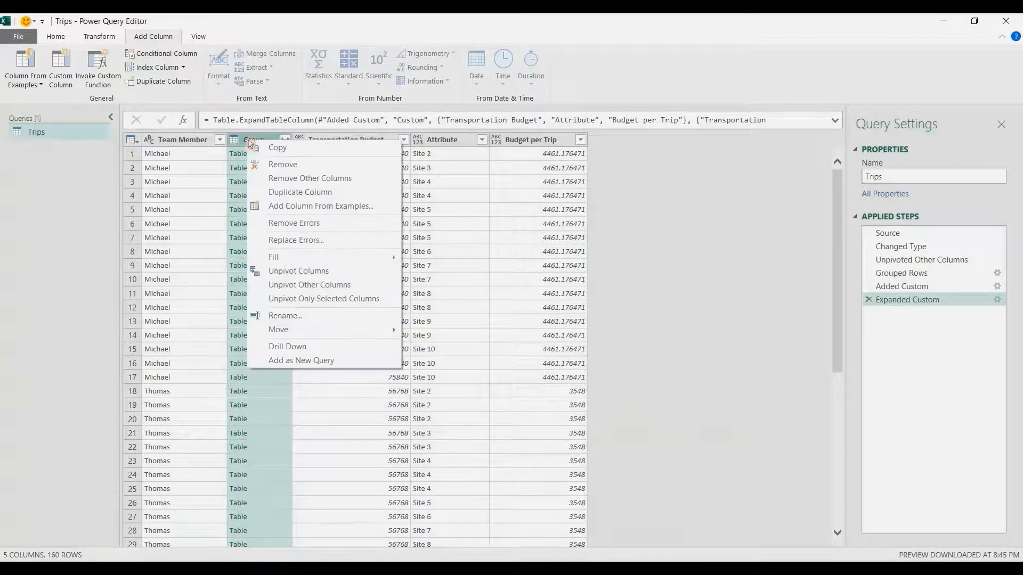
left_click(273, 165)
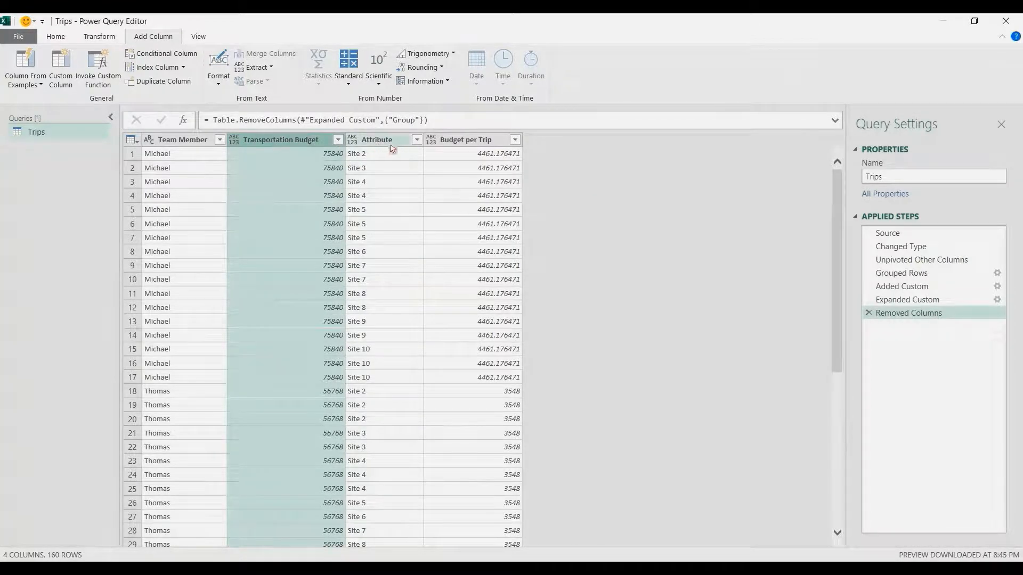
- In the Expanded Custom step's formula, rename the Attribute output column to Site, and return to the Removed Columns step
left_click(885, 300)
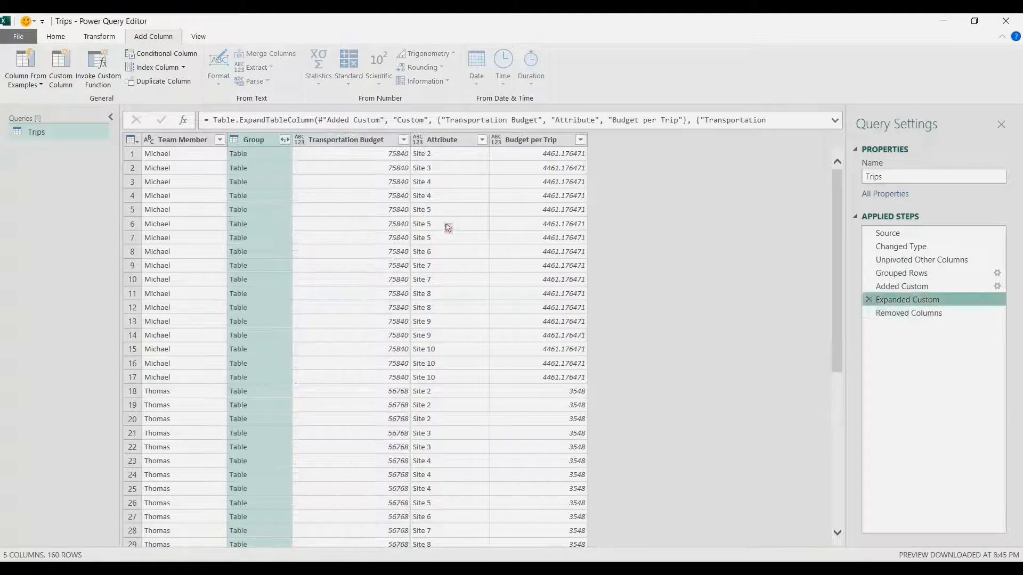
left_click(835, 120)
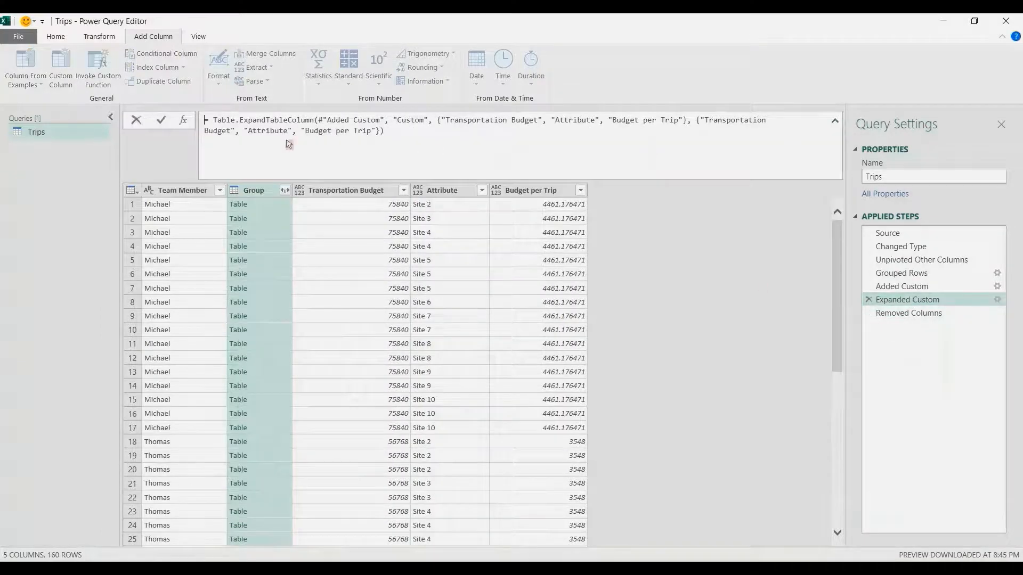
left_click_drag(287, 135, 248, 133)
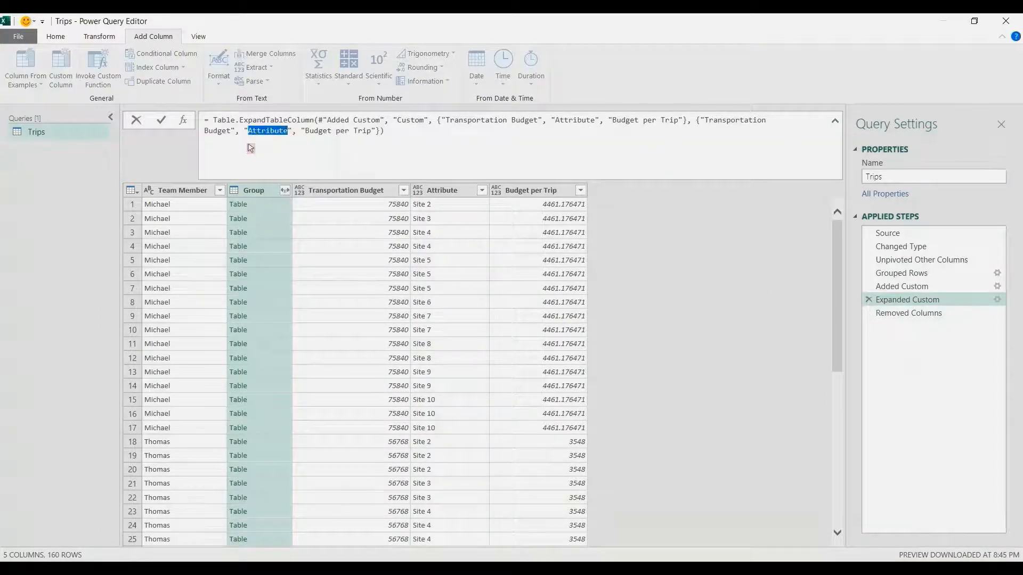
type("Site")
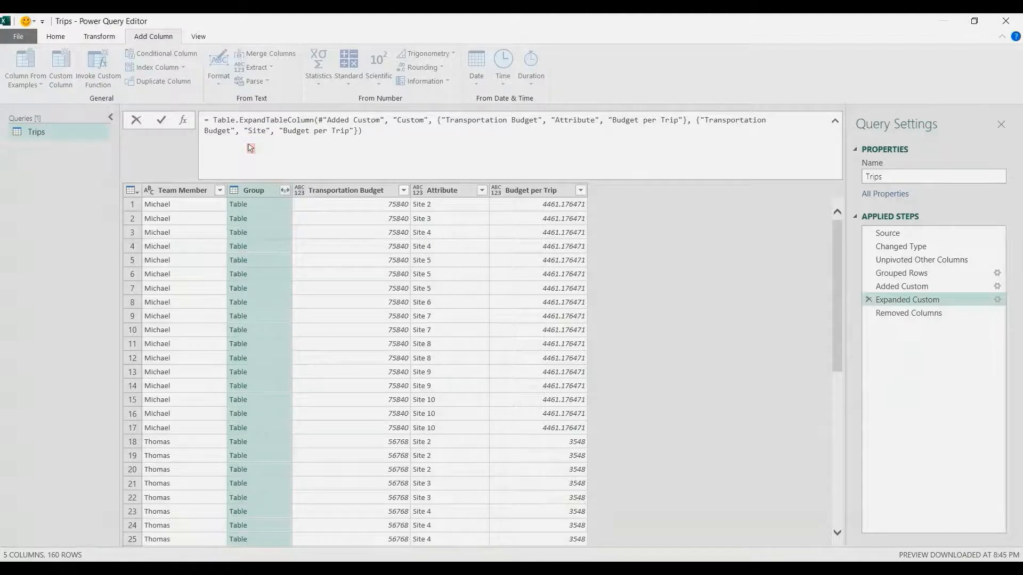
key("Return")
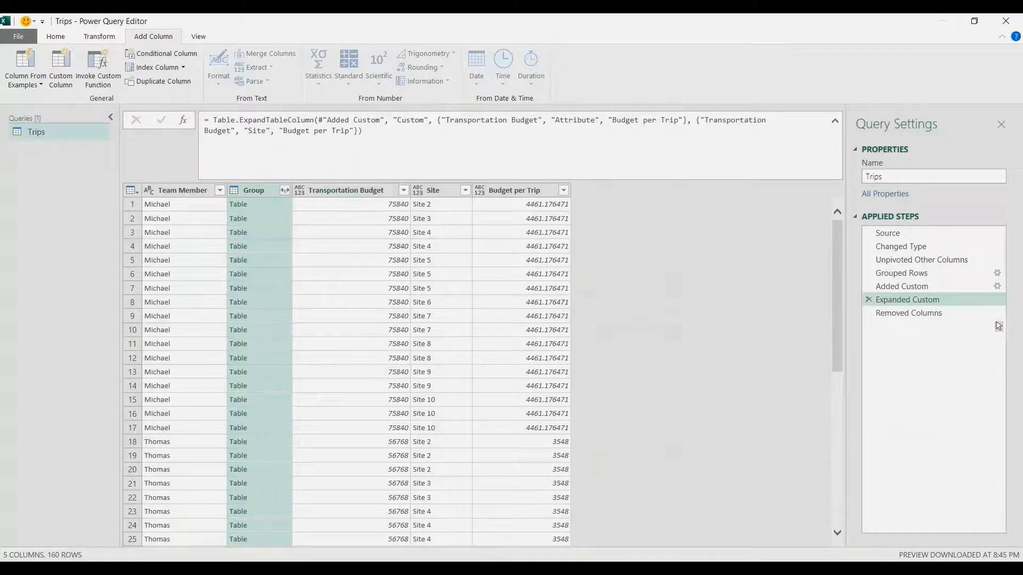
left_click(908, 313)
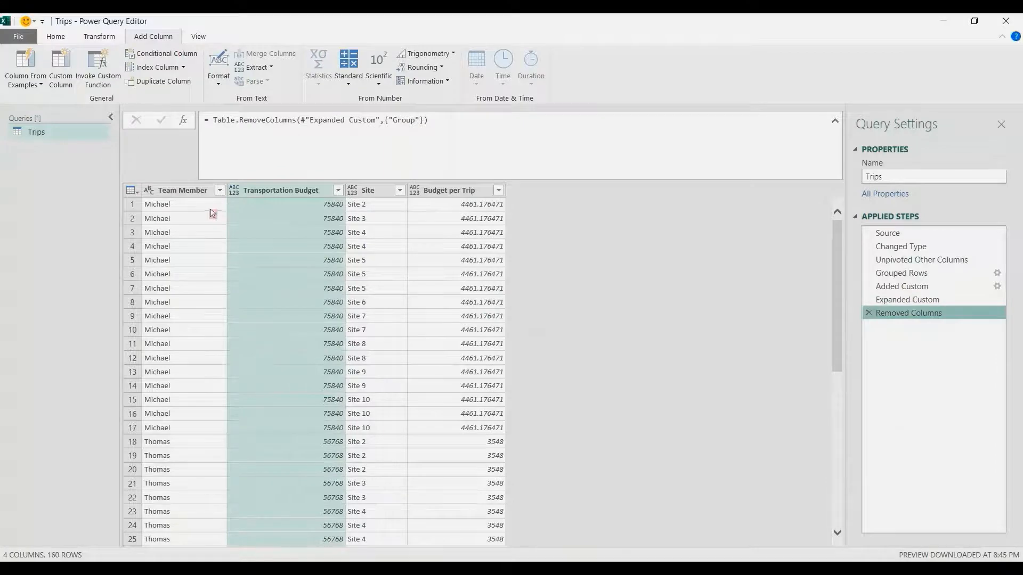
- Close the query editor and load the Trips query as a table on a new worksheet
left_click(56, 37)
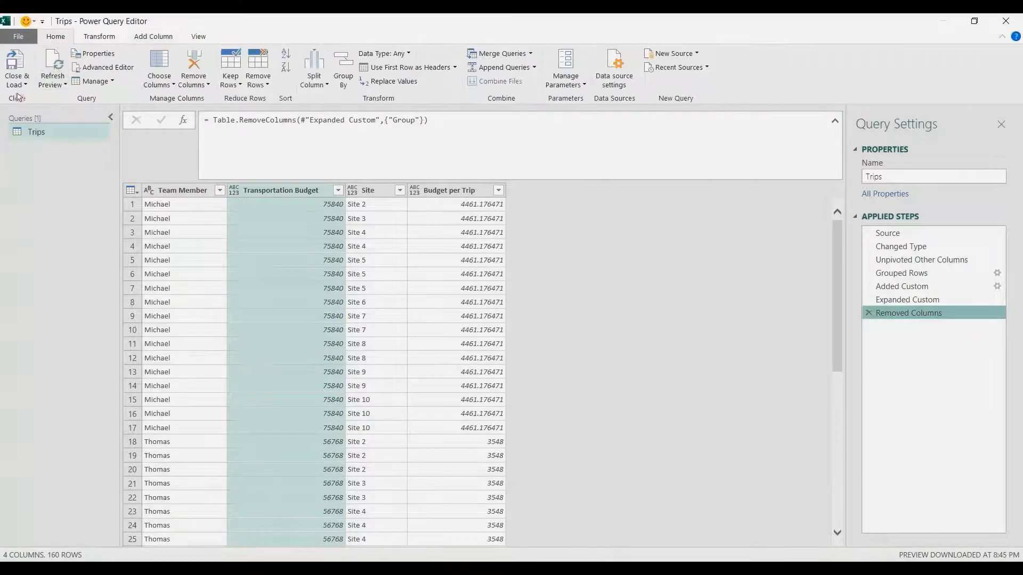
left_click(18, 81)
left_click(26, 114)
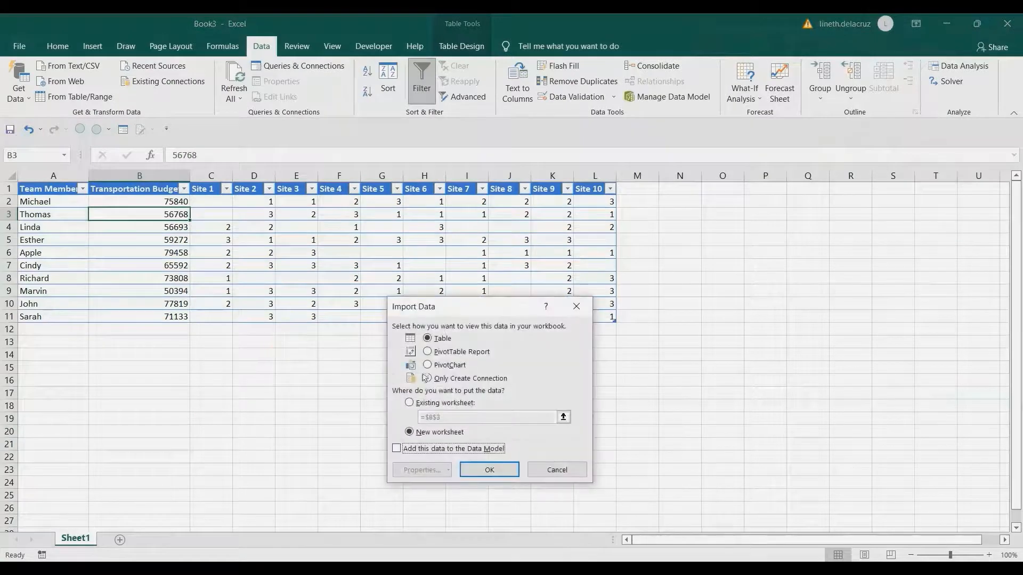
left_click(490, 469)
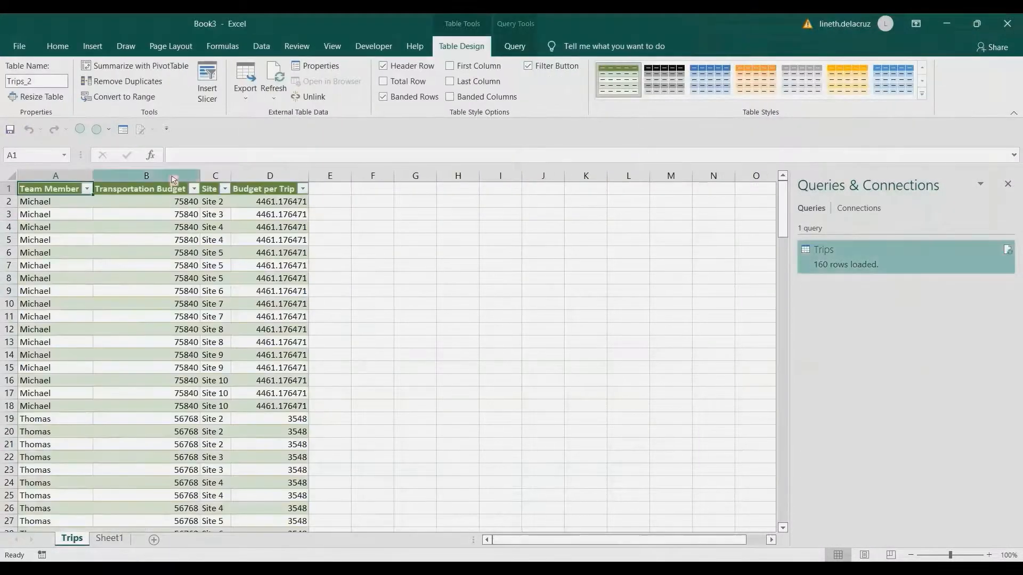
- Apply the comma number style to the Transportation Budget and Budget per Trip columns of the loaded table
left_click(175, 177)
left_click(285, 187, "ctrl")
left_click(57, 47)
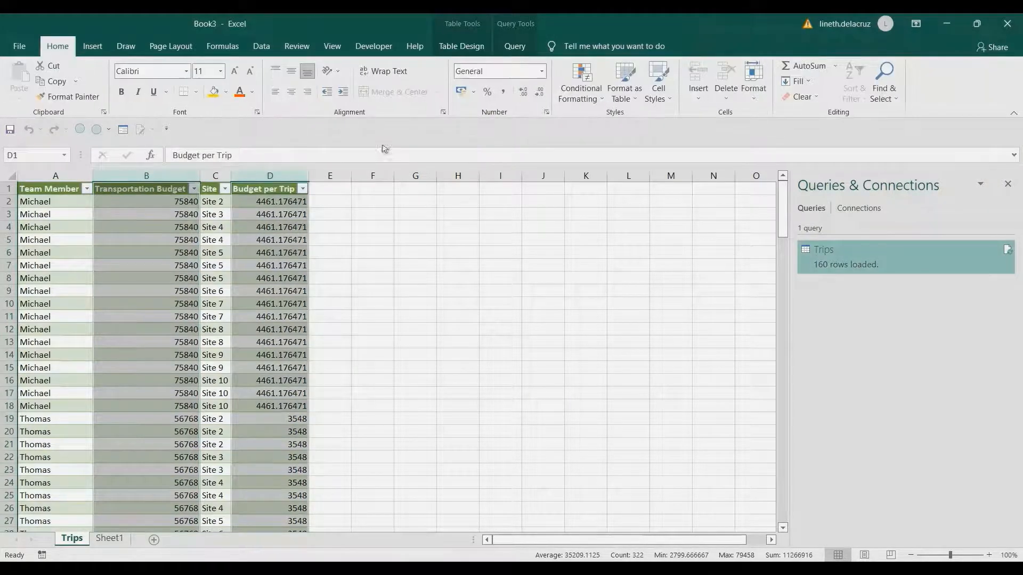
left_click(502, 91)
left_click(405, 242)
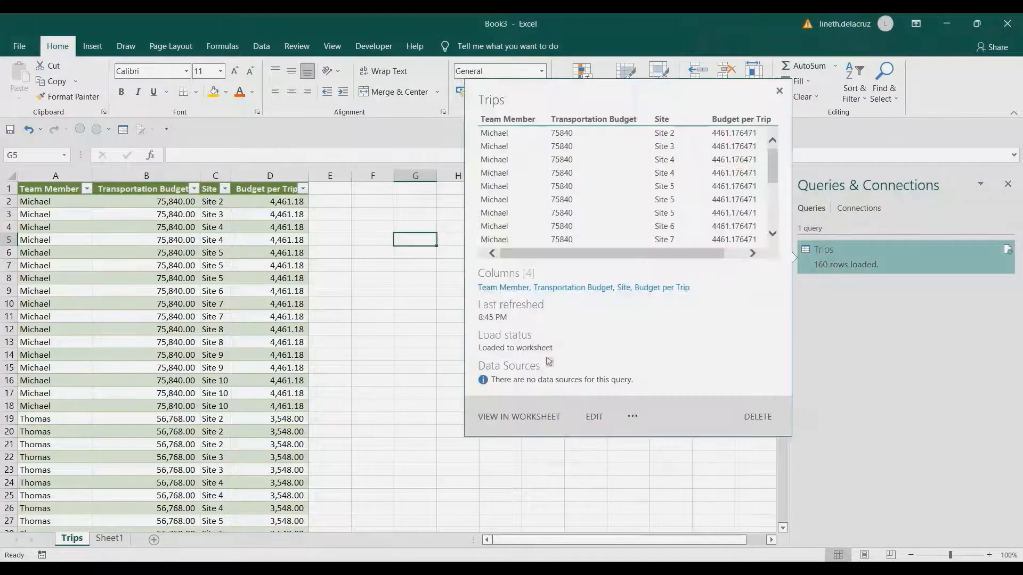
- Check the sum of trips in C2:L11 on Sheet1, and select the Budget per Trip column on the Trips sheet
left_click(109, 538)
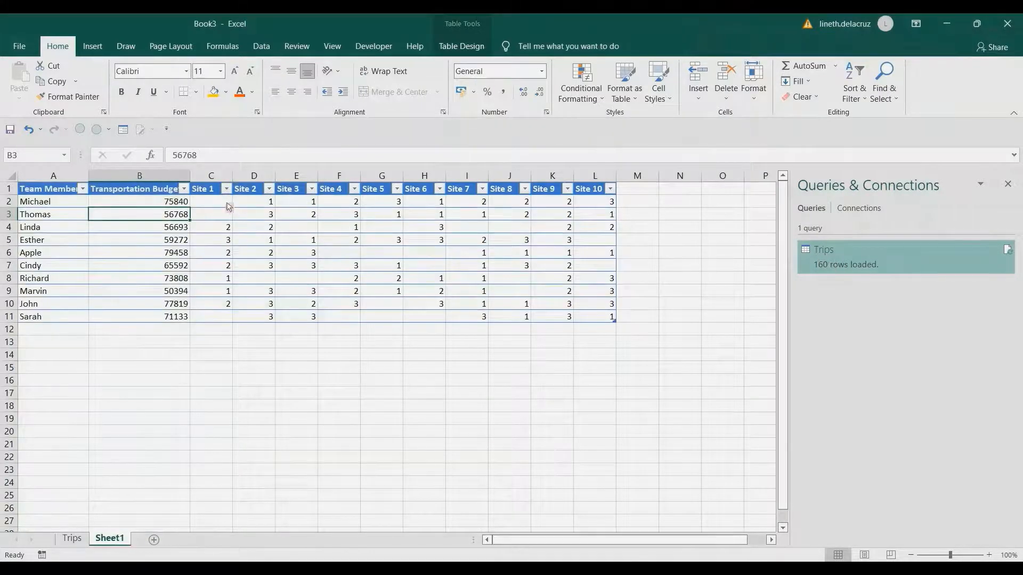
left_click_drag(227, 205, 605, 318)
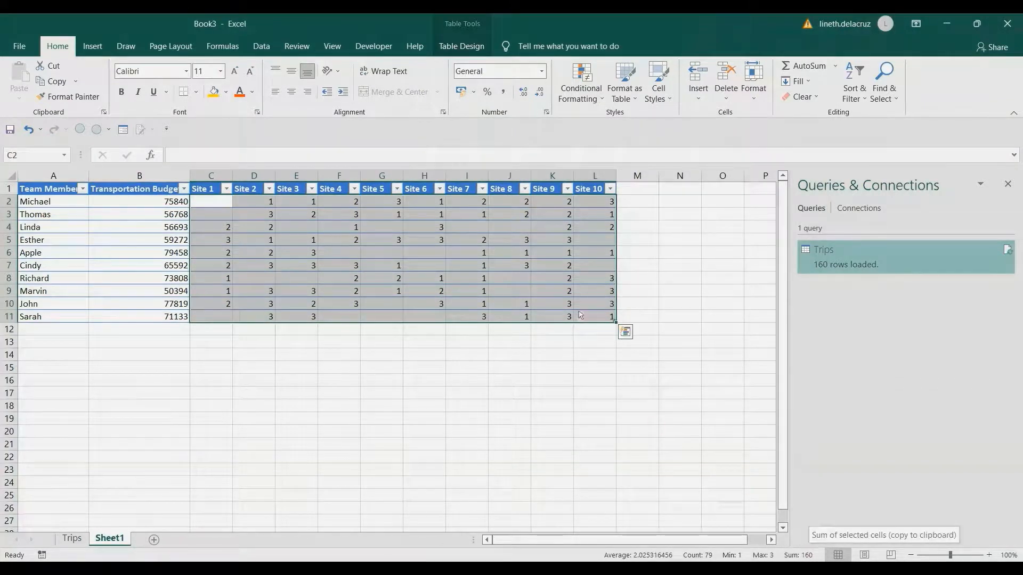
left_click(75, 540)
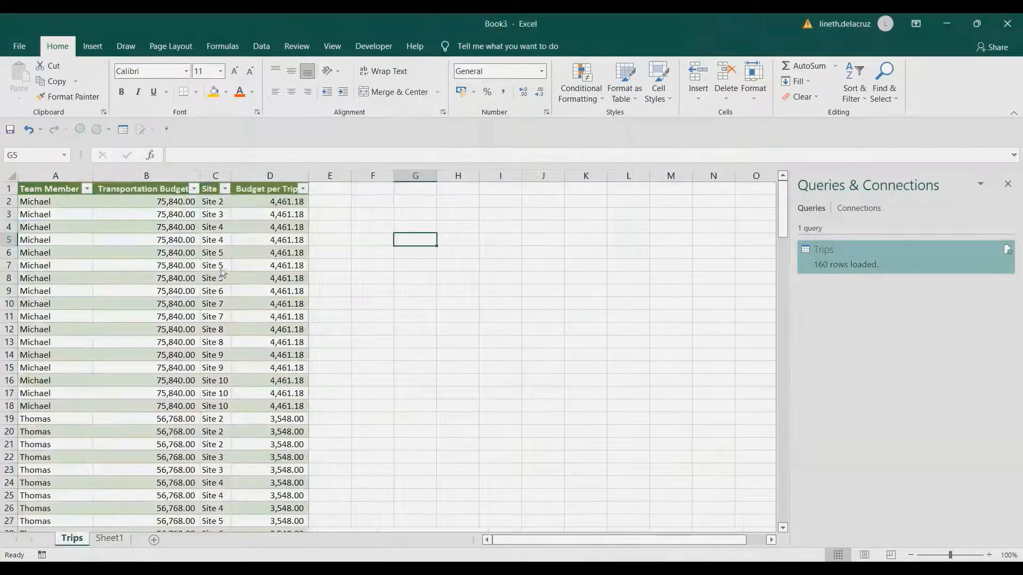
left_click(269, 176)
- On Sheet1, total the first team member's trips in N2 with =SUM(Trips[@[Site 1]:[Site 10]])
left_click(112, 538)
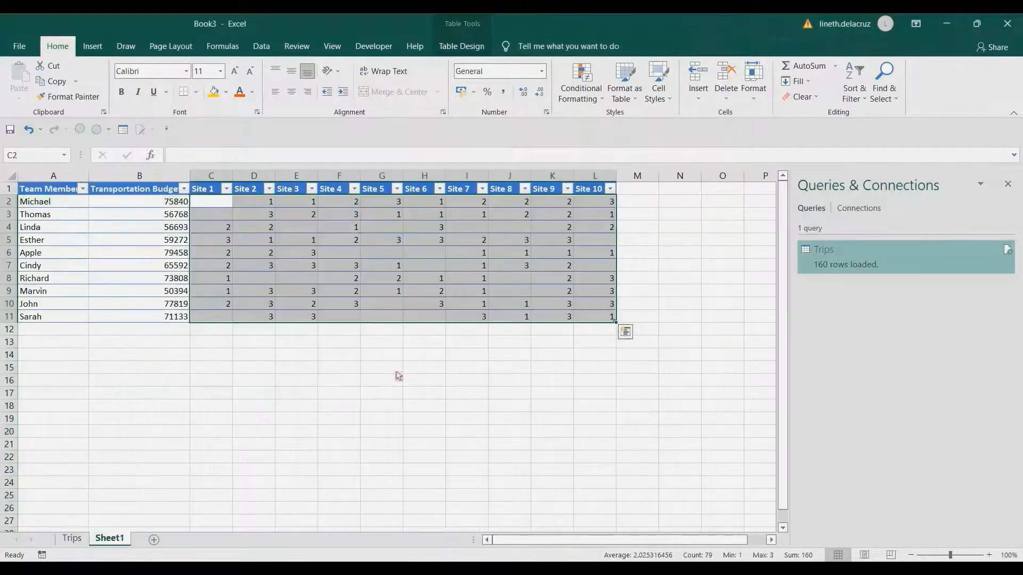
left_click(681, 207)
type("=sum(")
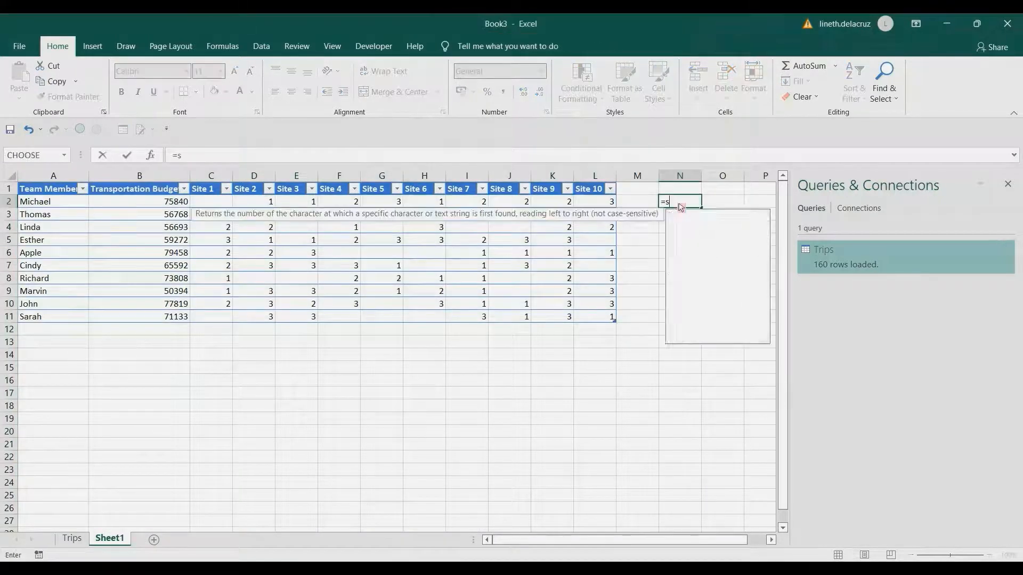
key("Left")
key("Left")
key("shift+Left")
key("shift+Left")
key("shift+Left")
key("shift+Left")
key("shift+Left")
key("shift+Left")
key("shift+Left")
key("shift+Left")
key("shift+Left")
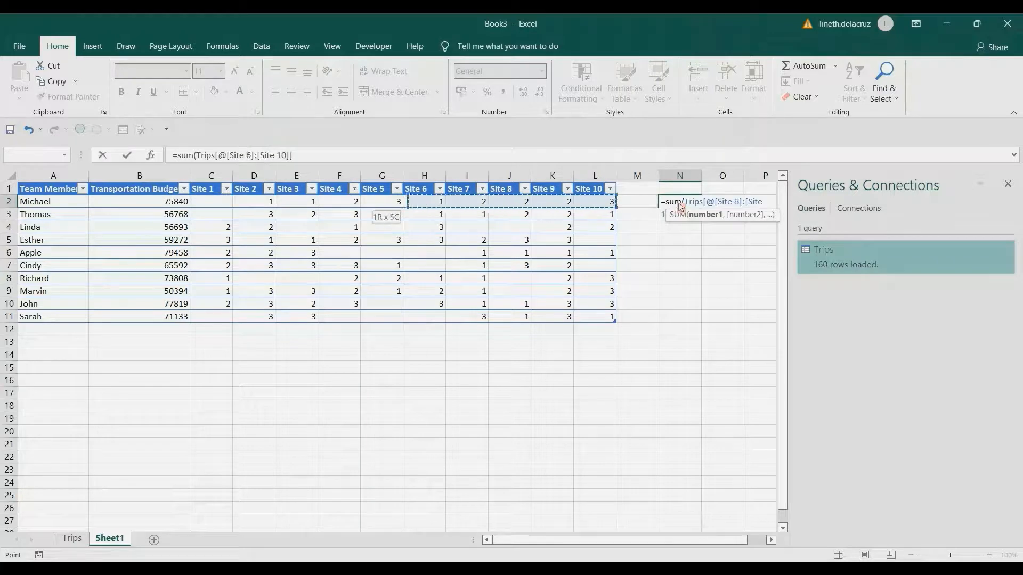
key("ctrl+Return")
- Copy the trip total formula from N2 down to N3:N11 for the remaining team members
key("ctrl+c")
key("Down")
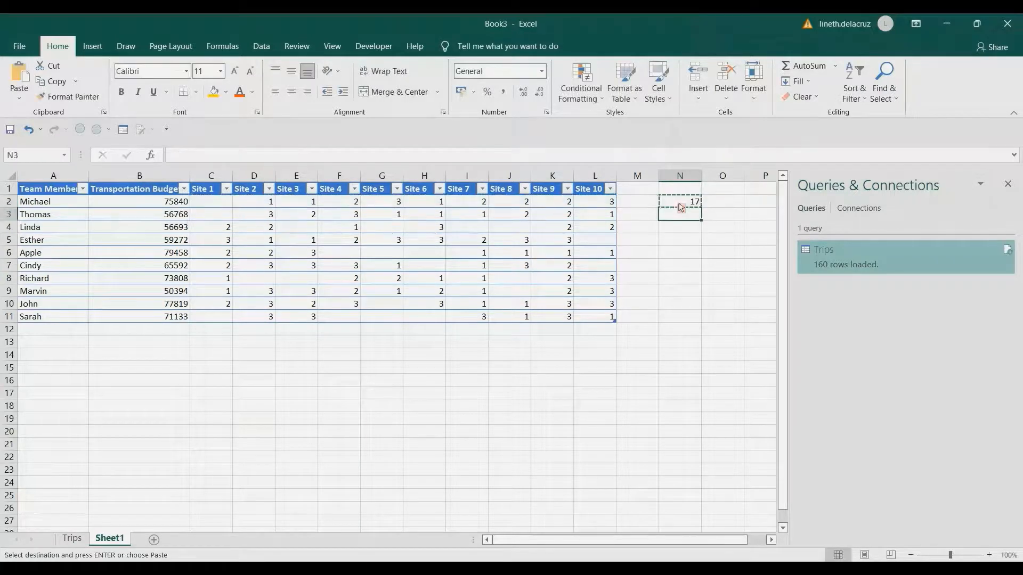
key("shift+Down")
key("shift+Down")
key("shift+Down")
key("shift+Down")
key("shift+Down")
key("shift+Down")
key("shift+Down")
key("shift+Down")
key("ctrl+v")
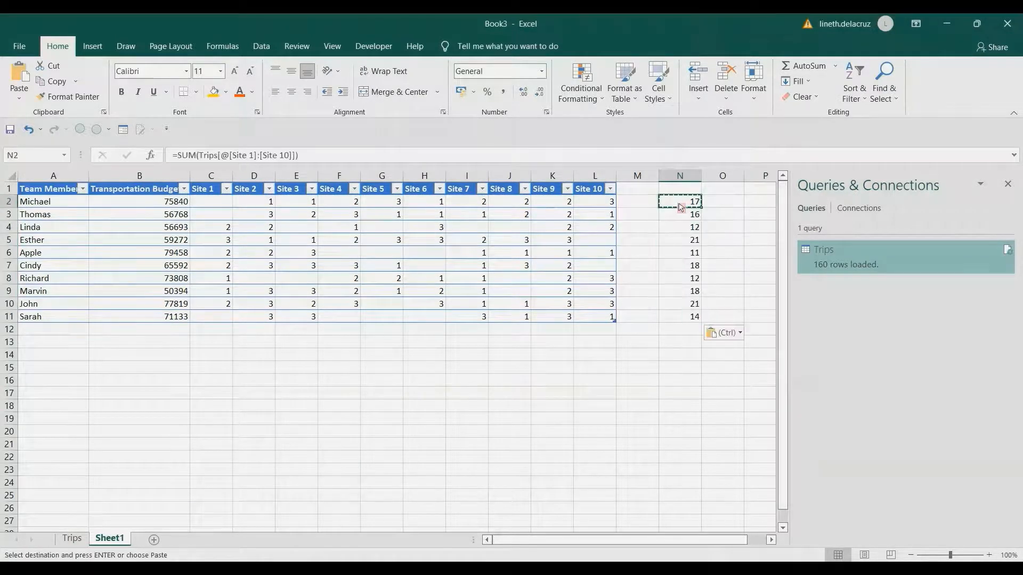
- Calculate the first team member's budget per trip in O2 with =Trips[@[Transportation Budget]]/N2
key("Up")
key("Right")
type("=")
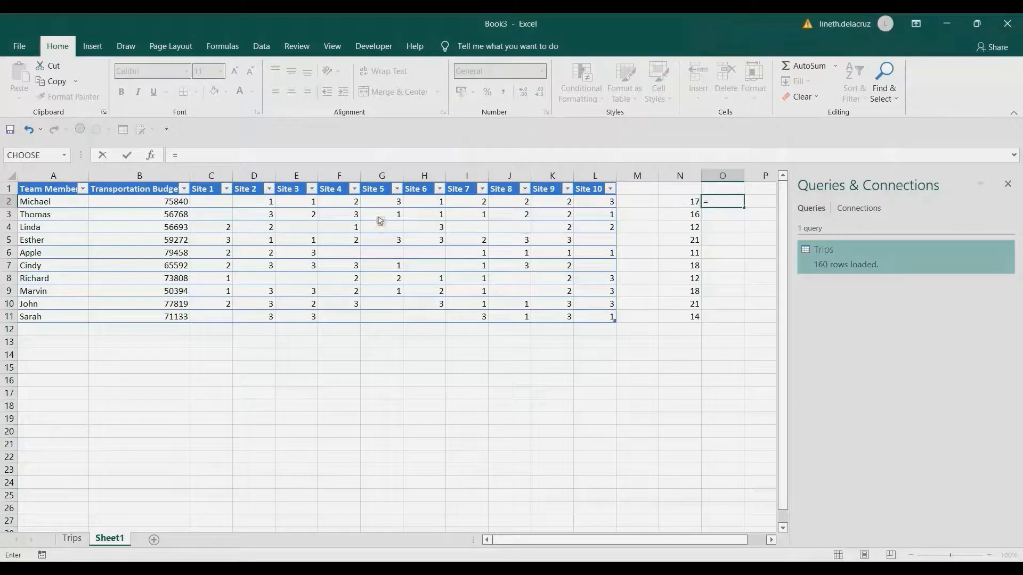
left_click(170, 206)
type("/")
key("Left")
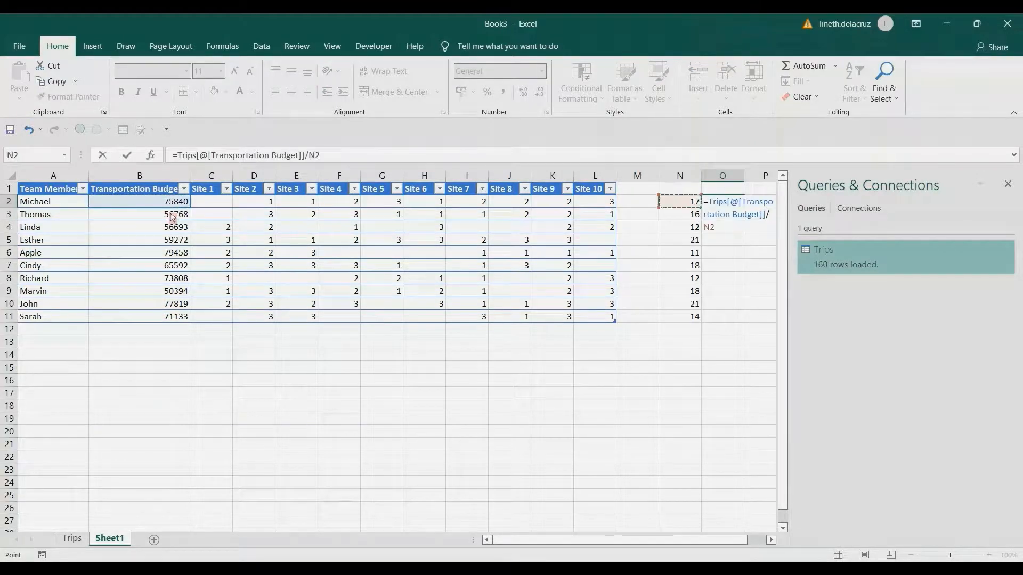
key("ctrl+Return")
- Copy the budget per trip formula from O2 down to O3:O11
key("ctrl+c")
key("Down")
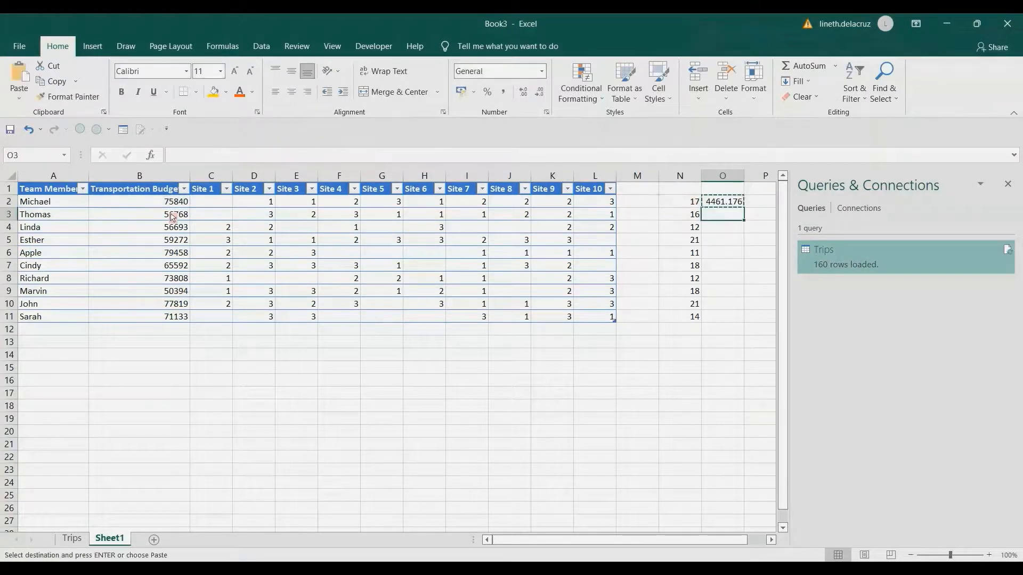
key("shift+Down")
key("shift+Down")
key("shift+Down")
key("shift+Down")
key("shift+Down")
key("shift+Down")
key("shift+Down")
key("shift+Down")
key("ctrl+v")
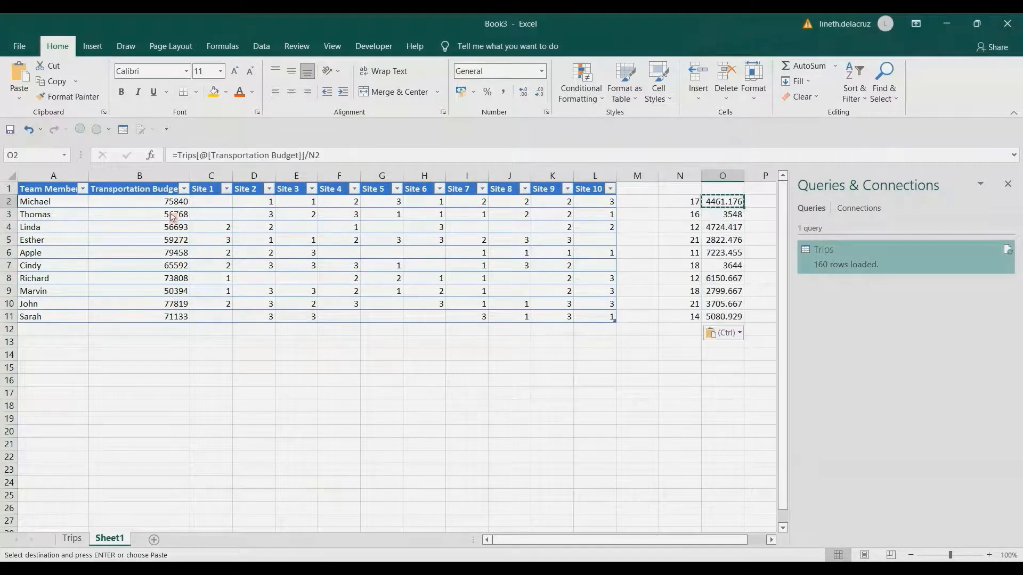
key("Up")
- Apply the comma number style to column O on Sheet1
left_click(722, 177)
key("alt+h")
key("k")
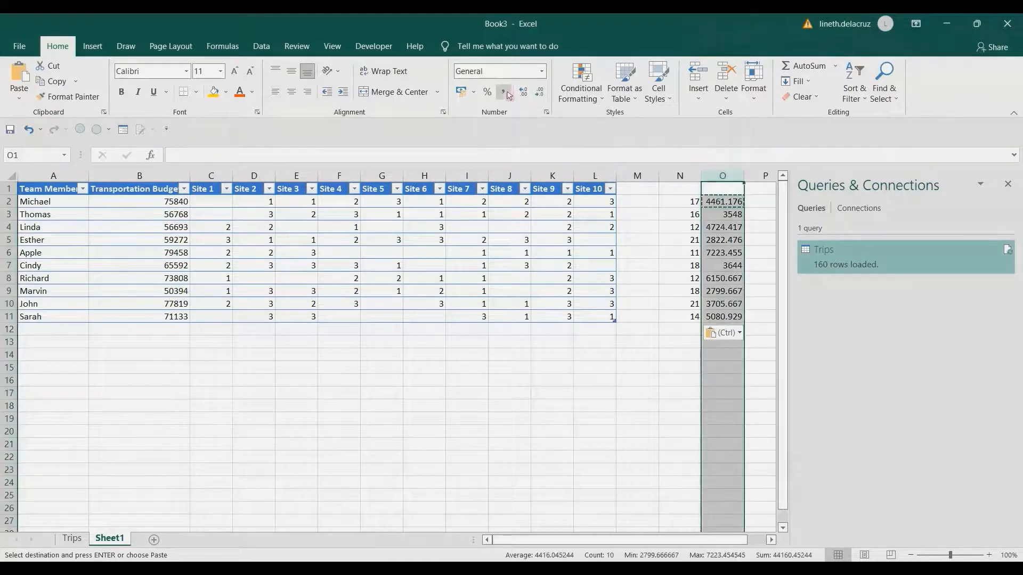
- Compare the first two team members' budgets per trip in O2 and O3 with D2 and D19 on the Trips sheet
left_click(719, 204)
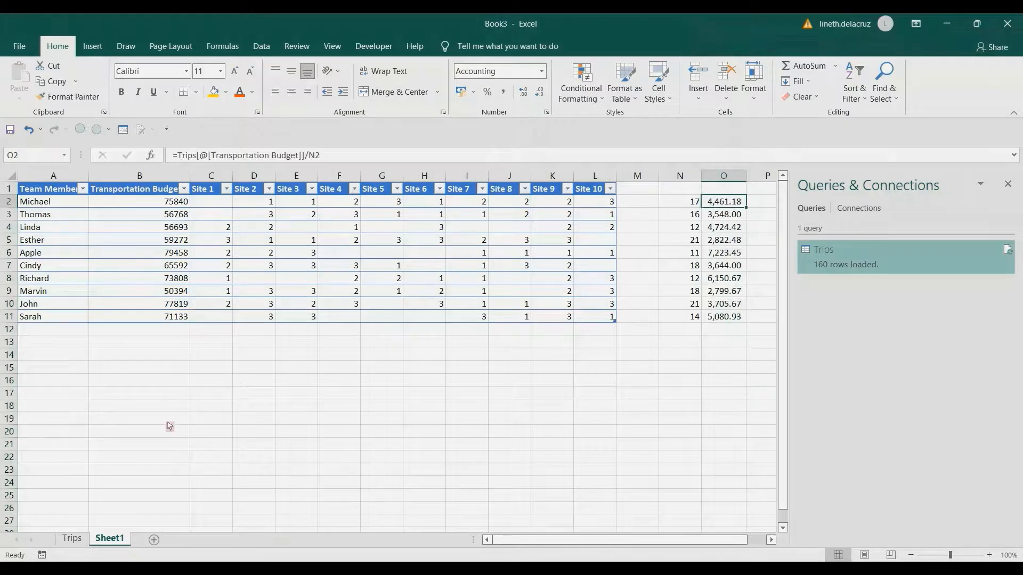
left_click(72, 539)
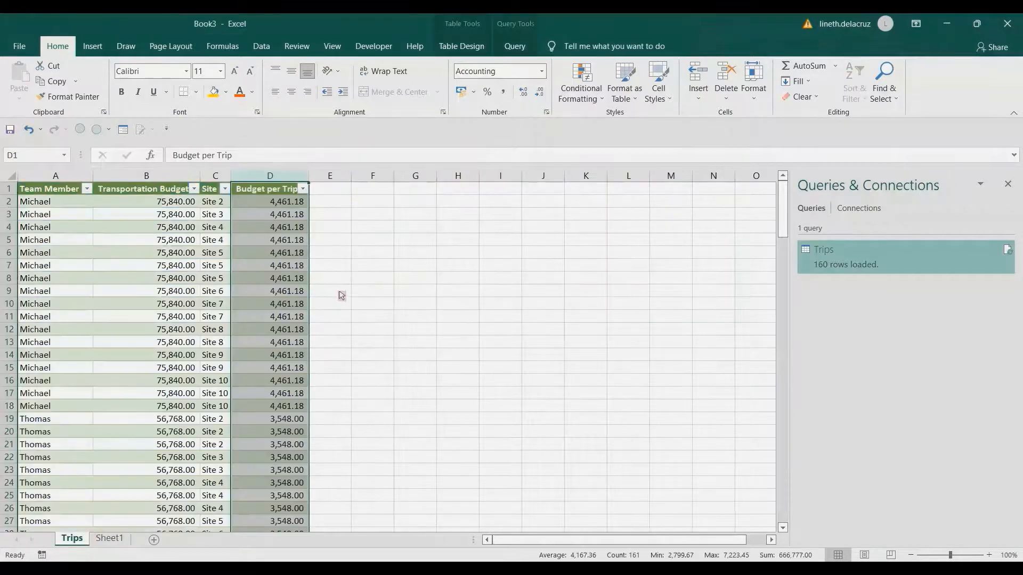
left_click(287, 208)
scroll(290, 420, "down", 1)
left_click(291, 382)
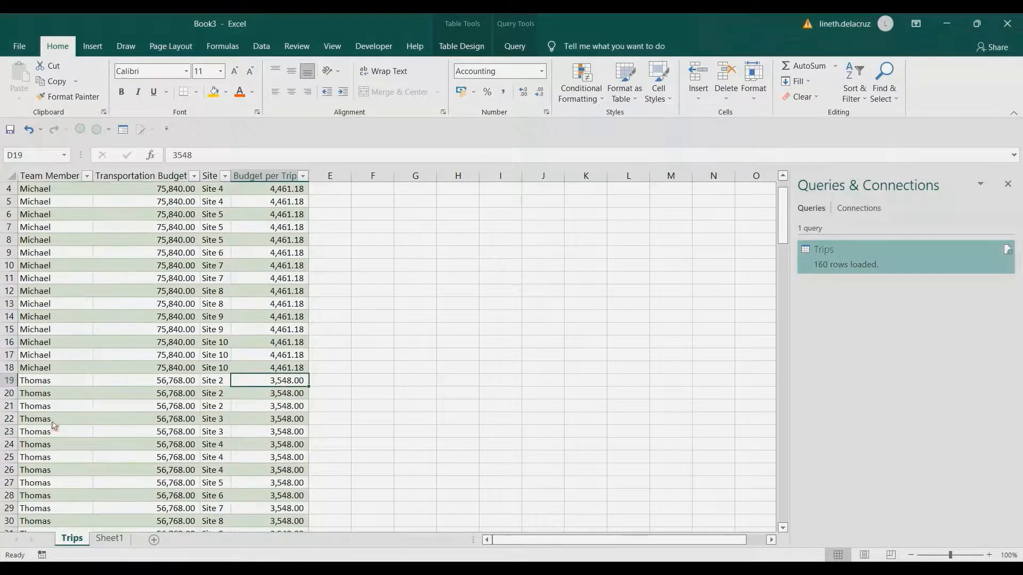
left_click(109, 539)
left_click(716, 217)
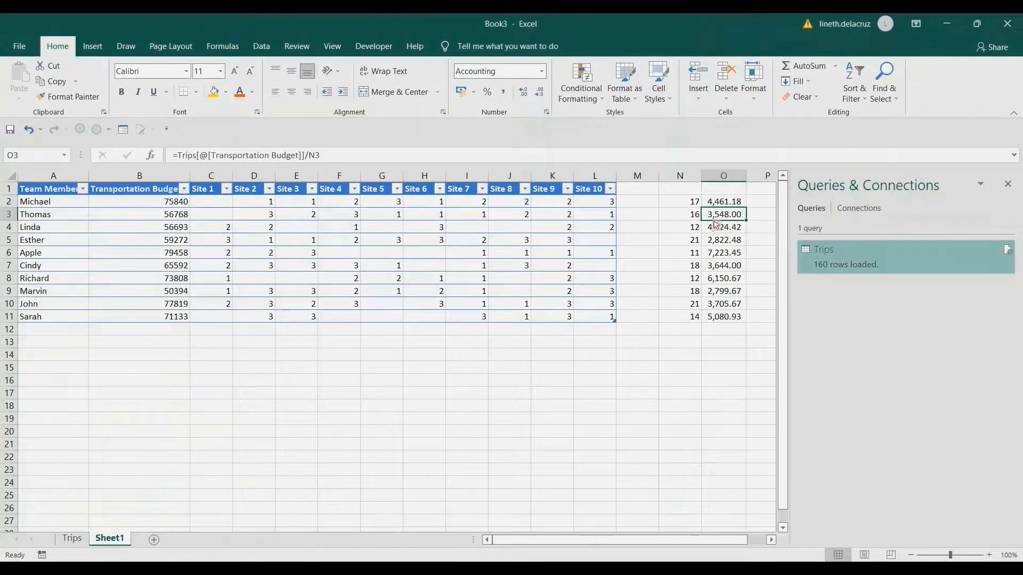
- Add a table row on Sheet1 with a new team member's name in A12 and a transportation budget of 50000
left_click(50, 330)
type("Lineth")
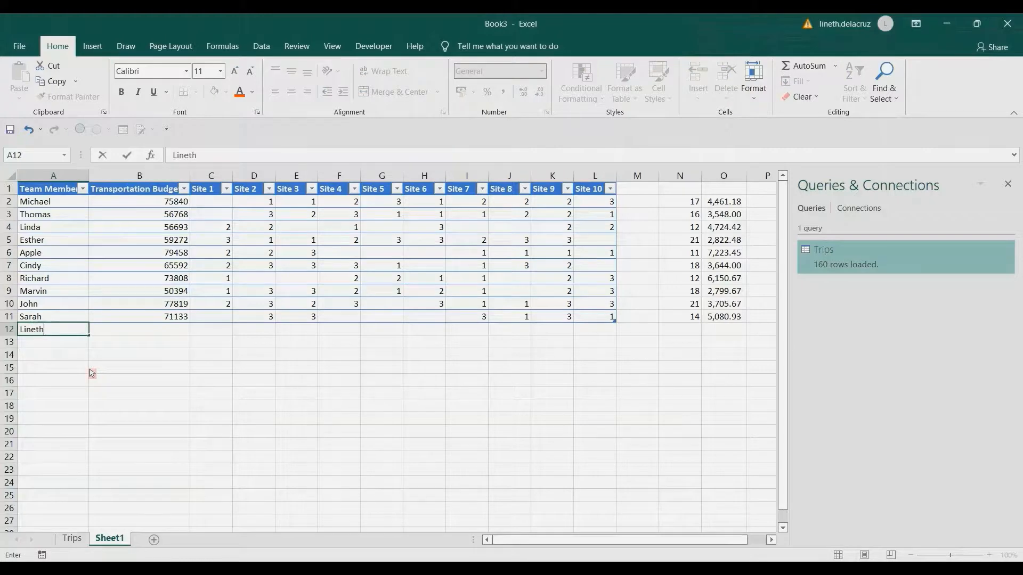
key("Tab")
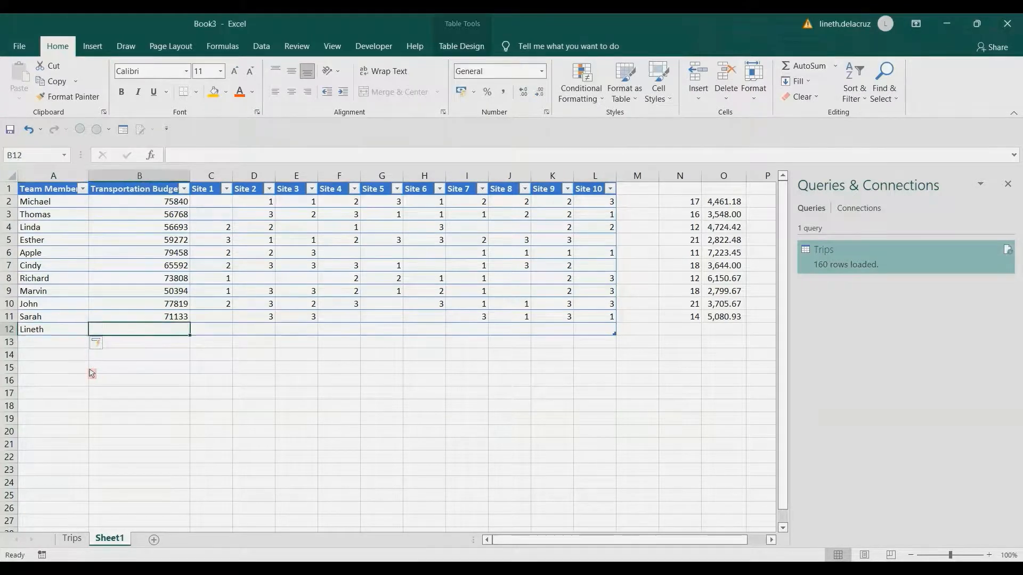
type("50")
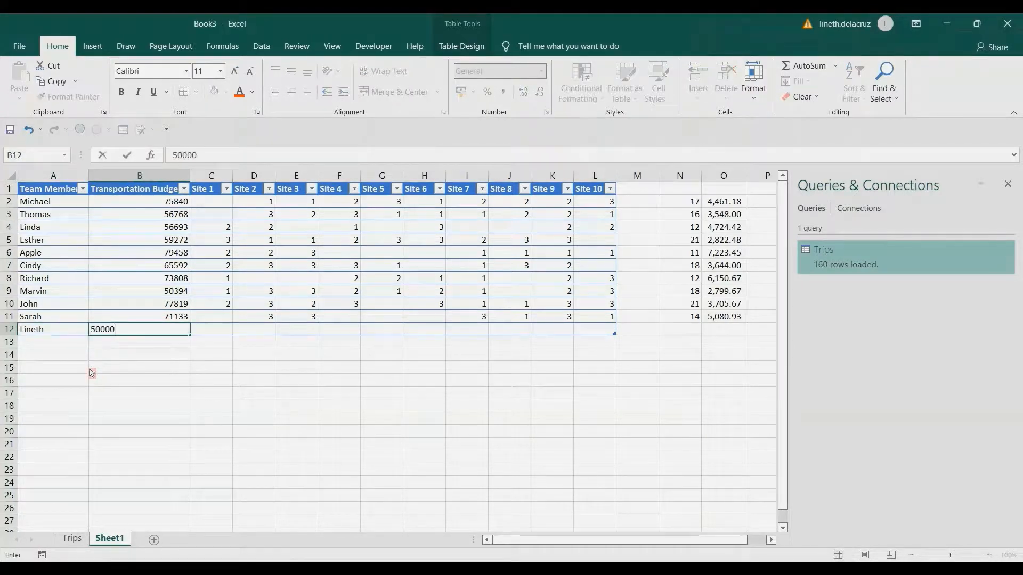
type("000")
key("Tab")
- Fill the new member's trip counts for Site 1 through Site 10 (C12:L12) with 1
key("shift+Right")
key("shift+Right")
key("shift+Right")
key("shift+Right")
key("shift+Right")
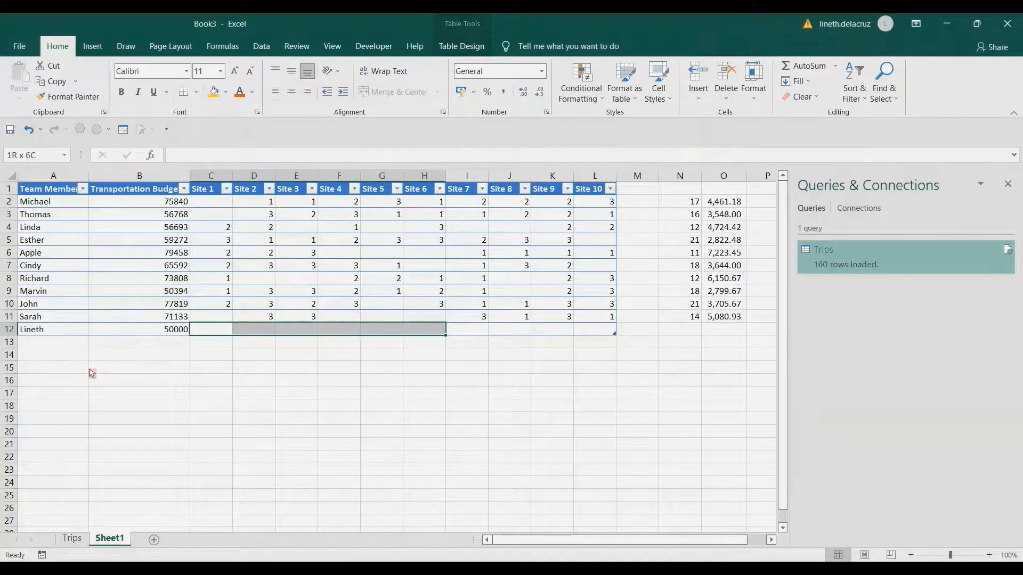
key("shift+Right")
key("shift+Right")
key("shift+Right")
key("shift+Right")
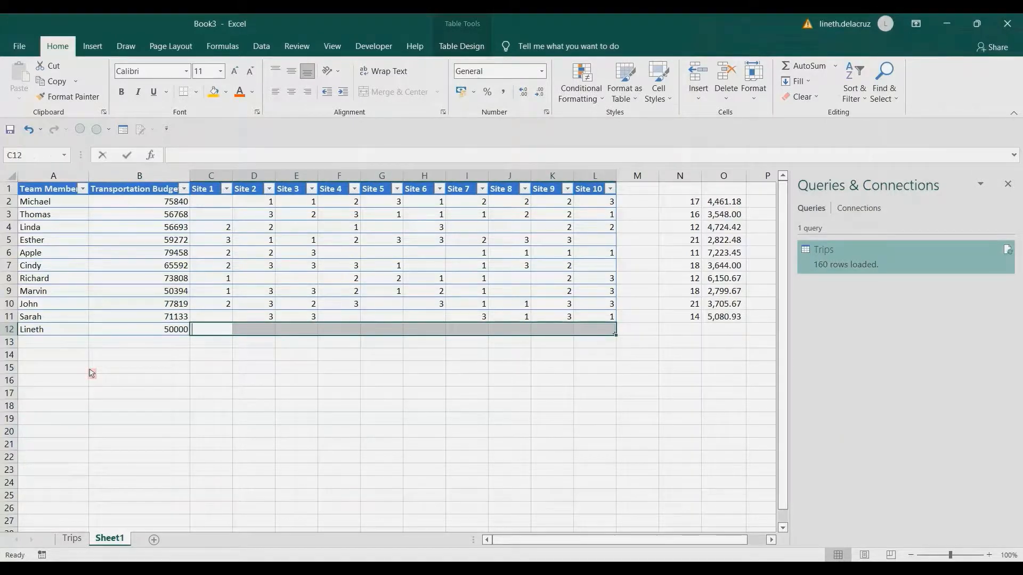
type("1")
key("ctrl+Return")
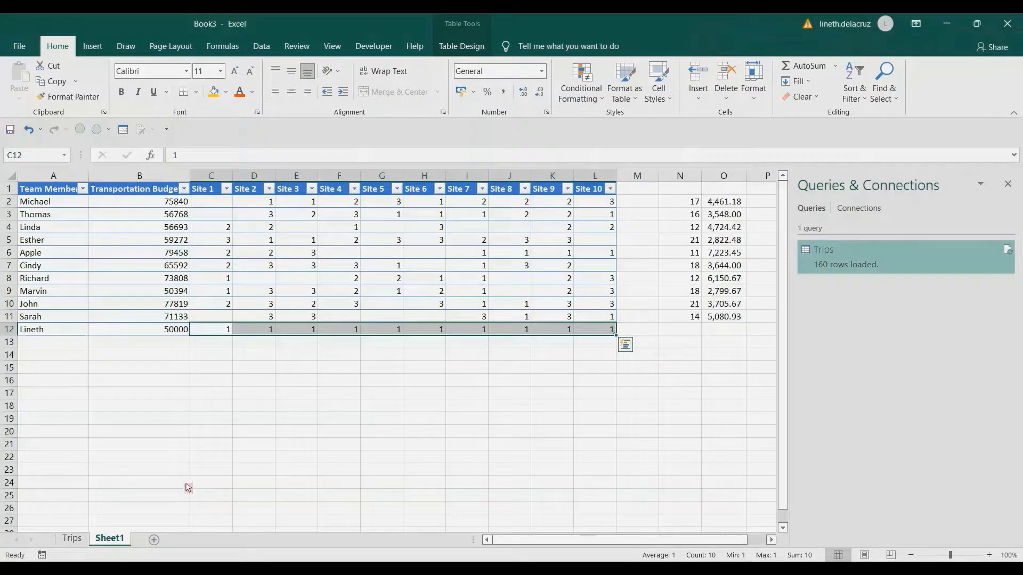
- Return to the Trips sheet and refresh all queries to bring in the added source row
left_click(72, 539)
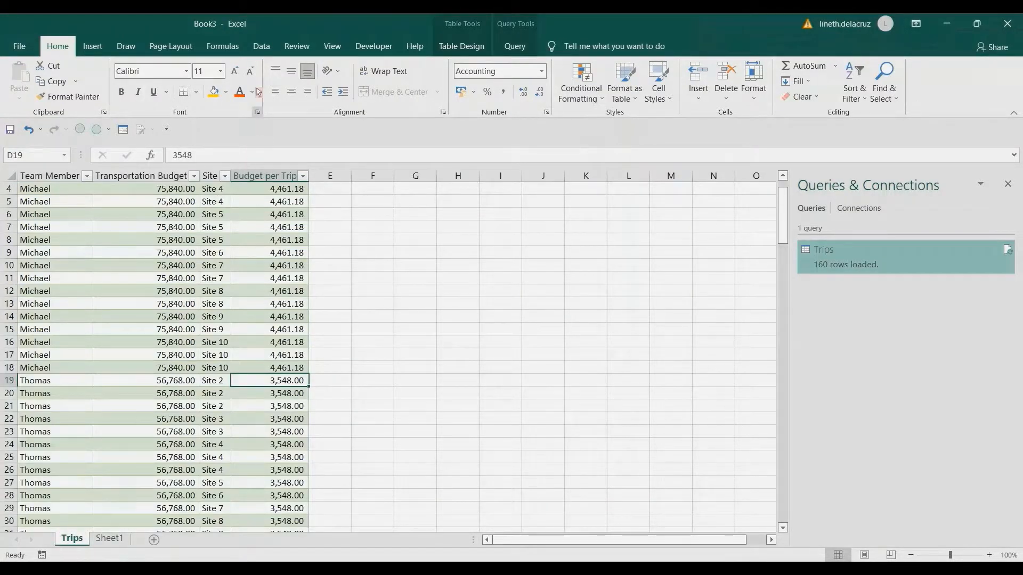
left_click(262, 47)
left_click(234, 83)
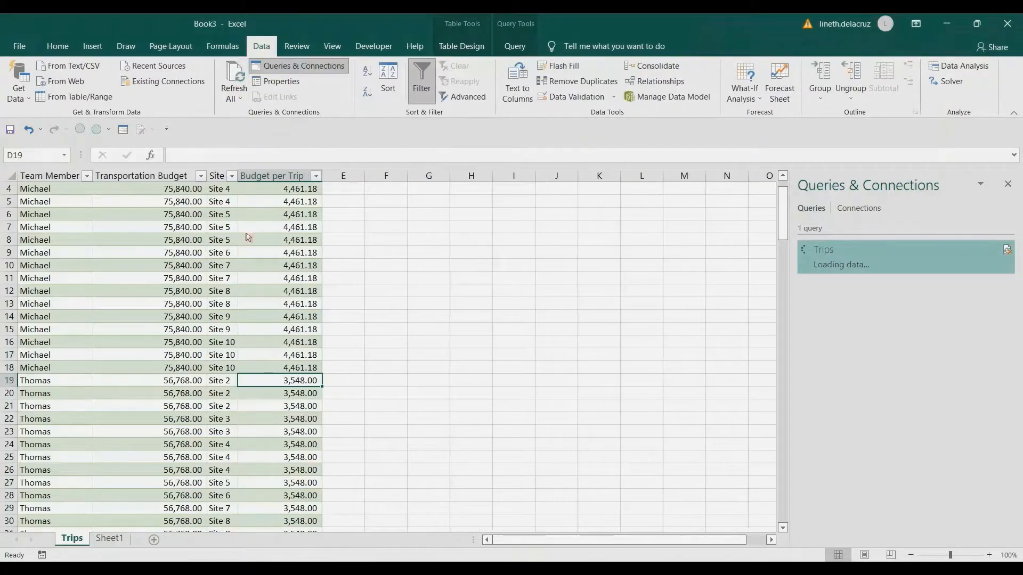
- Check the new team member's rows at the end of the refreshed Trips table, A162:D171
key("ctrl+Down")
scroll(225, 395, "down", 2)
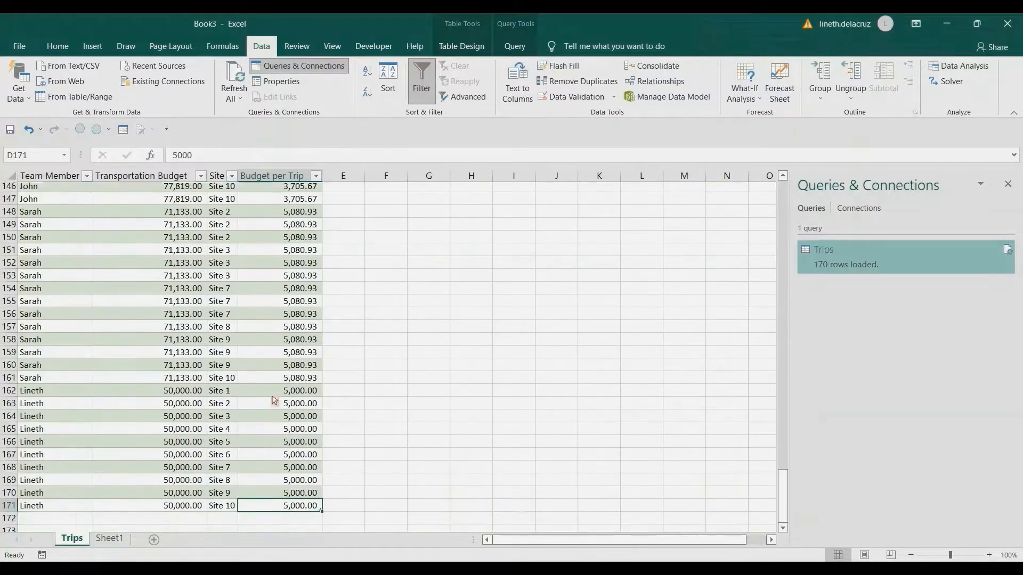
left_click_drag(61, 332, 319, 450)
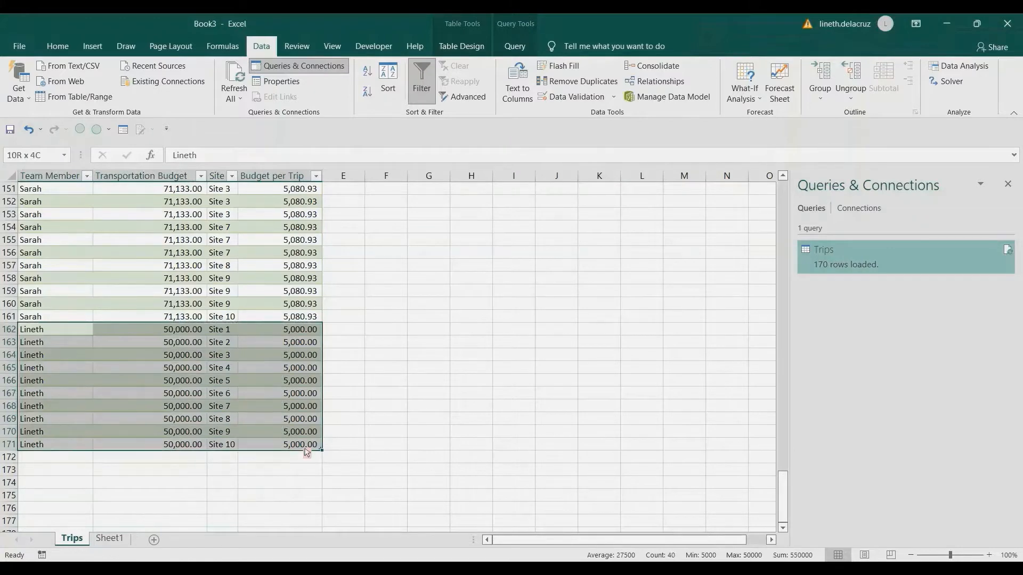
left_click(365, 406)
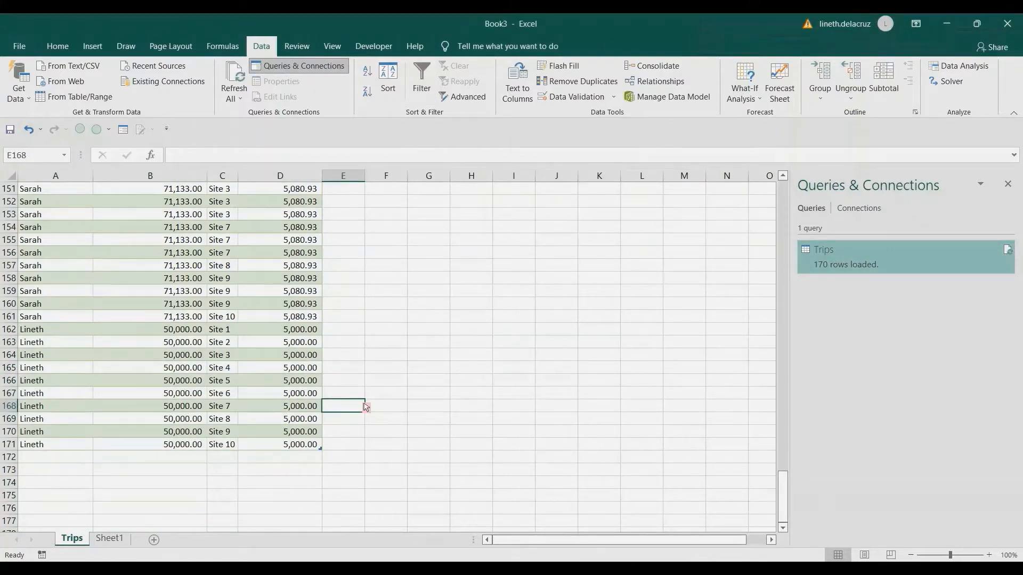